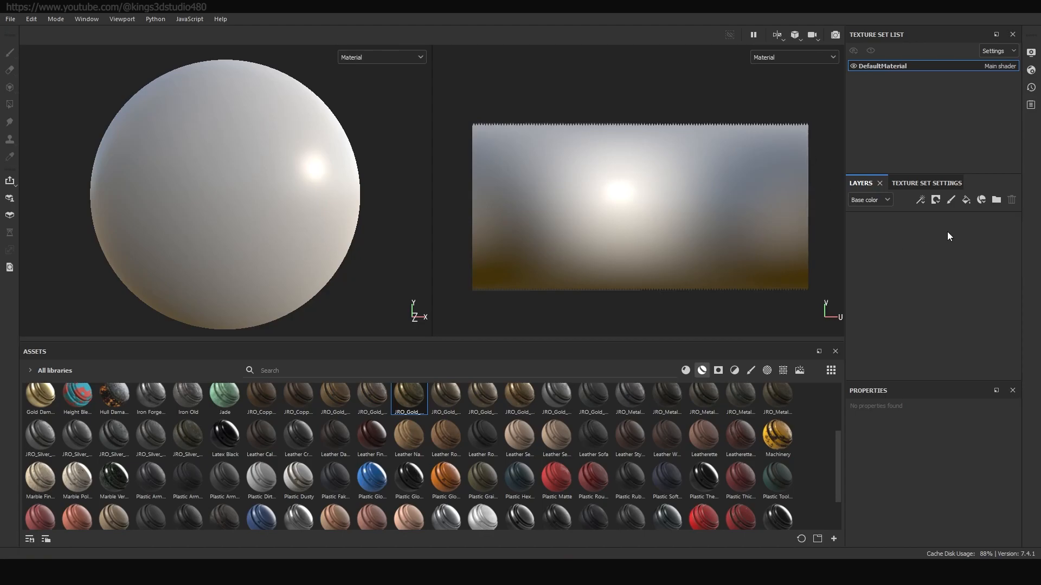
Step: Create a new paint layer and add a fill effect to its content
left_click(951, 199)
right_click(867, 225)
left_click(875, 216)
right_click(866, 225)
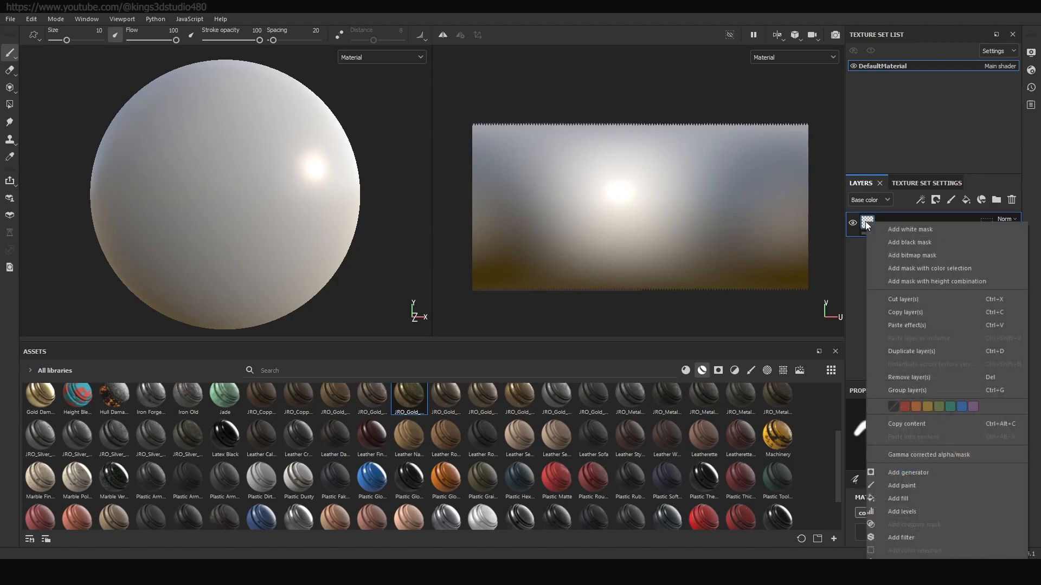
left_click(900, 499)
Step: Set the fill effect's base color to dark red 852F2F and select the layer
scroll(924, 490, "up", 5)
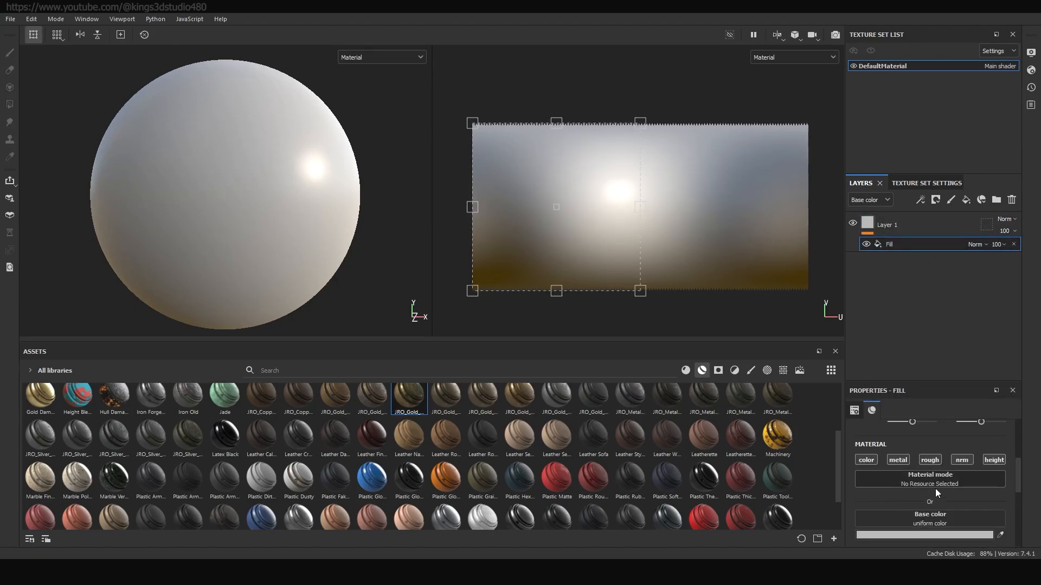
left_click(934, 537)
left_click_drag(826, 286, 857, 311)
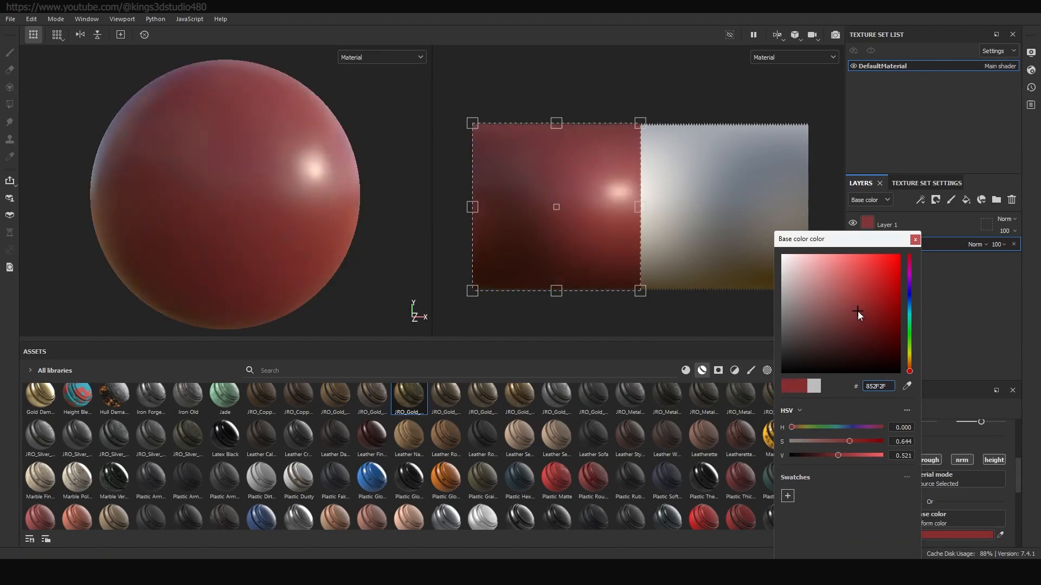
left_click(914, 239)
left_click(900, 225)
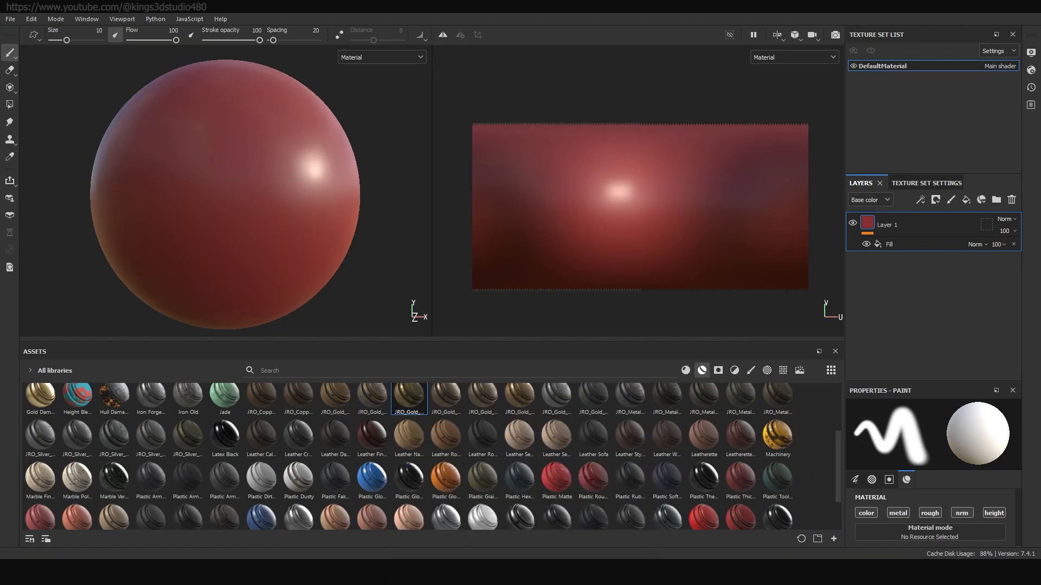
Step: Import the ornate oval frame image 09.png as an alpha into the current session
left_click_drag(0, 347, 278, 96)
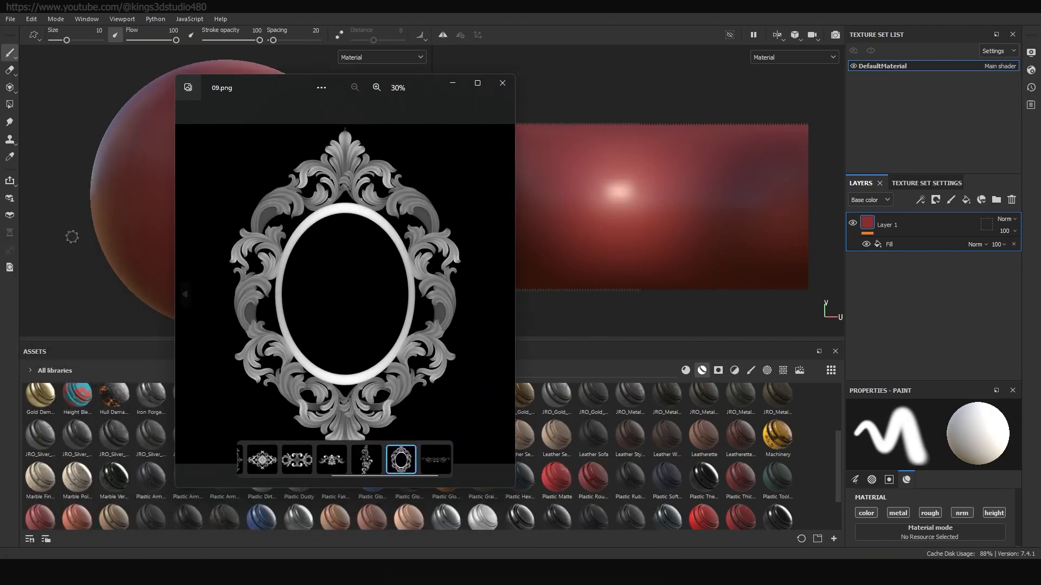
left_click_drag(401, 460, 604, 452)
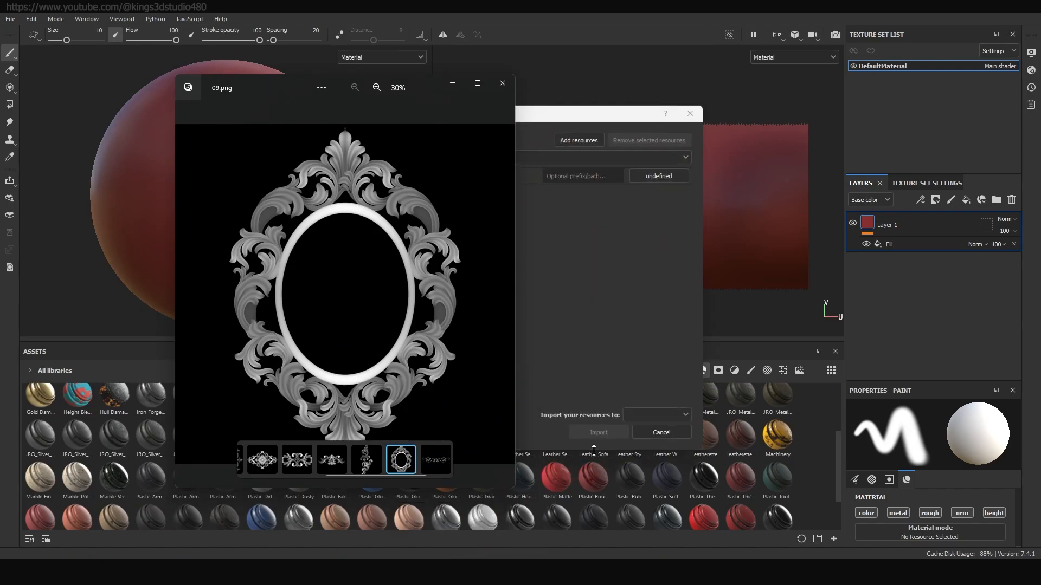
left_click(452, 83)
left_click(661, 178)
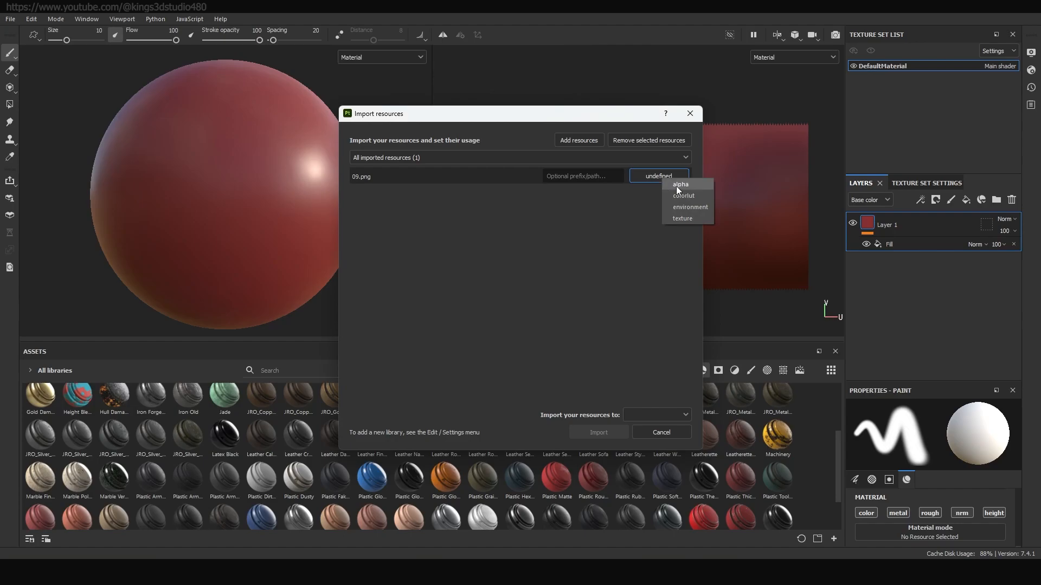
left_click(685, 185)
left_click(644, 416)
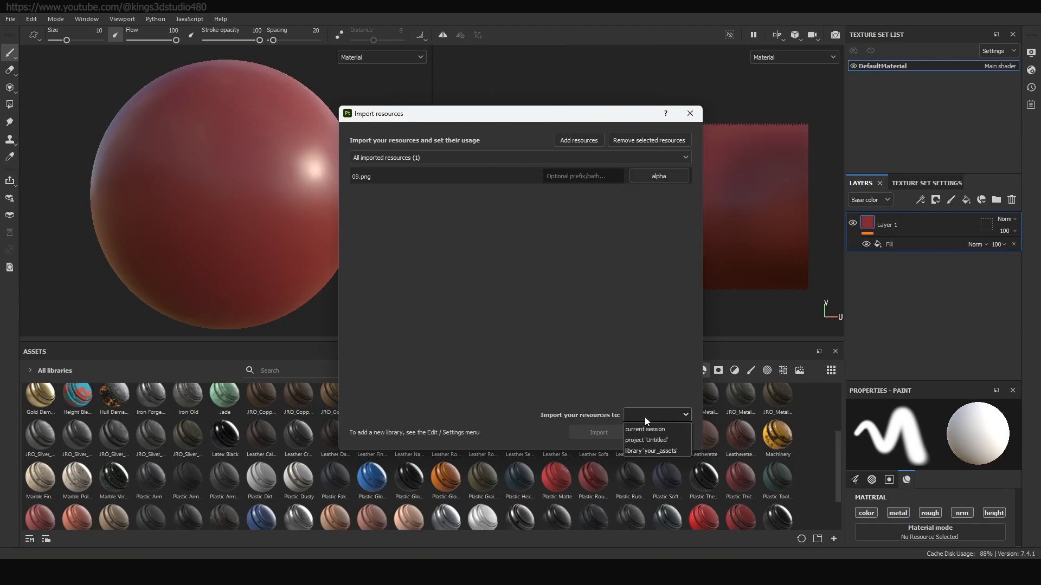
left_click(648, 428)
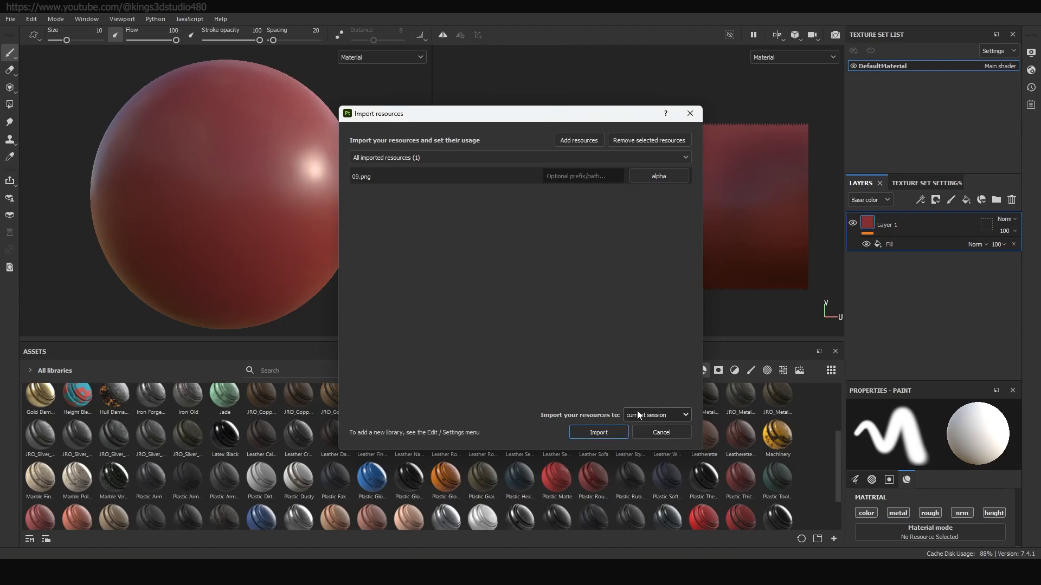
left_click(598, 434)
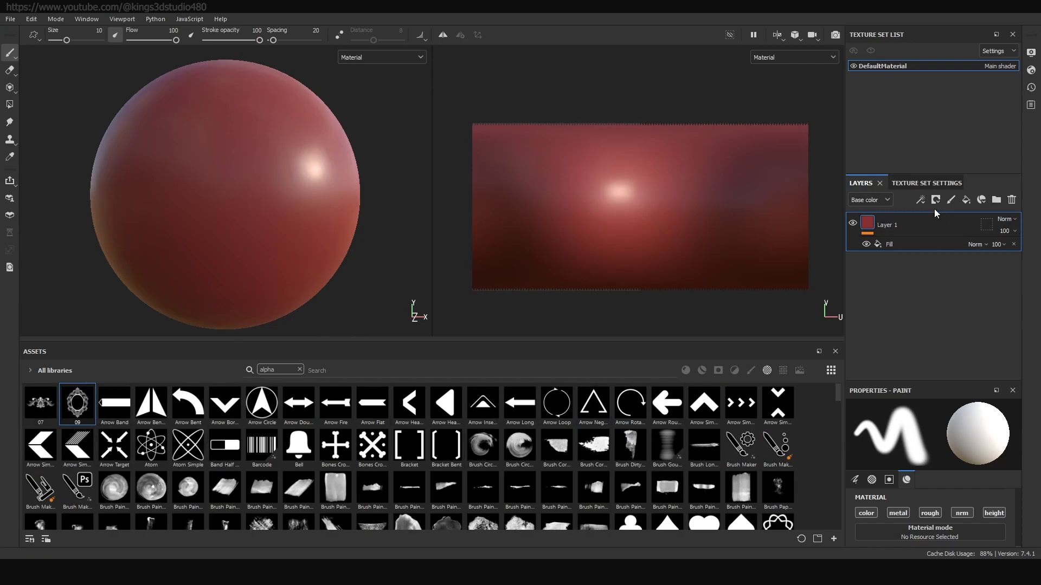
Step: Add a black mask to the red layer, give the mask a fill effect, and use alpha 09 as its grayscale
right_click(918, 220)
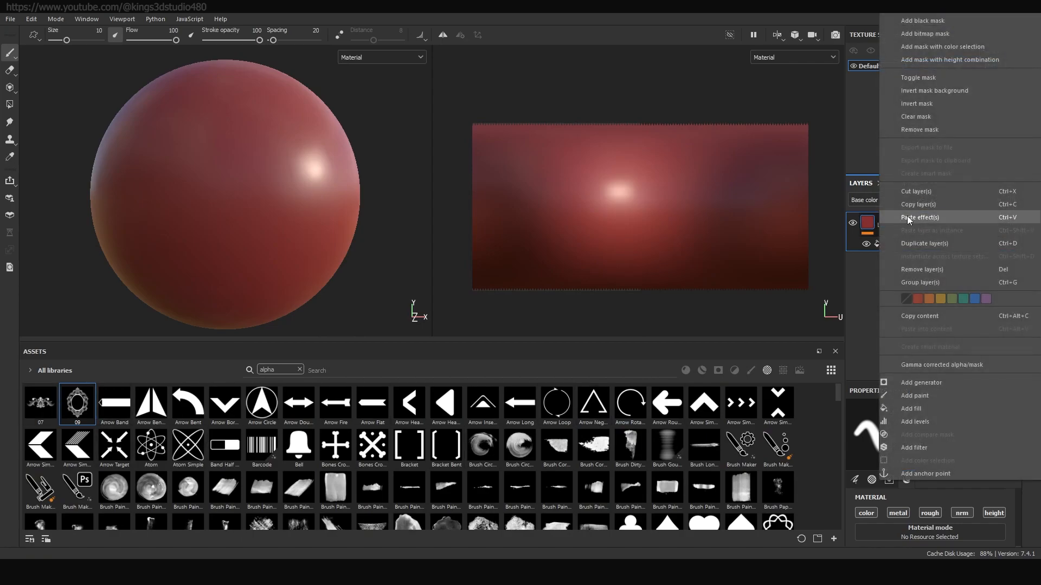
left_click(941, 21)
right_click(880, 227)
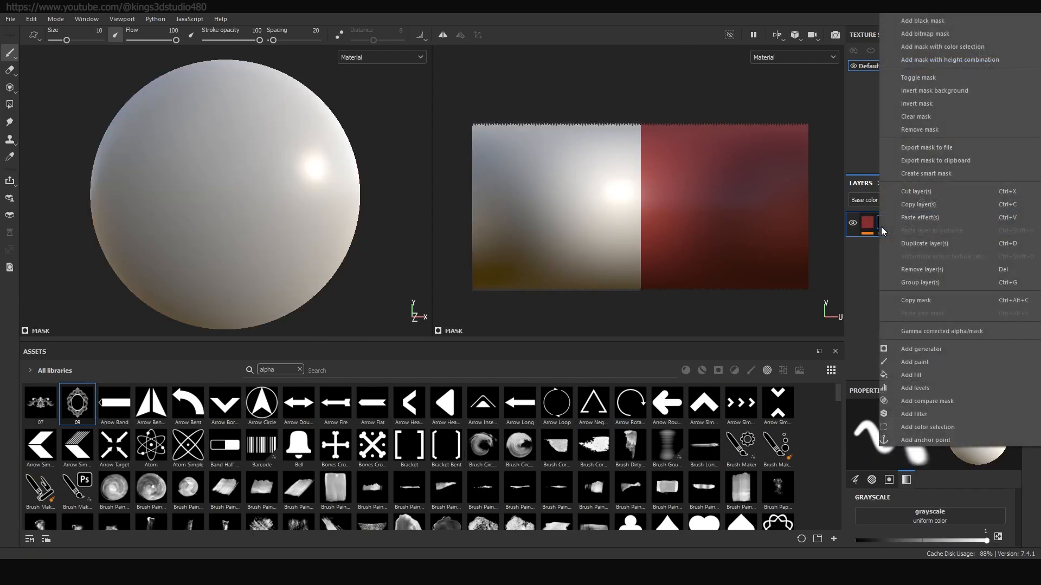
left_click(932, 377)
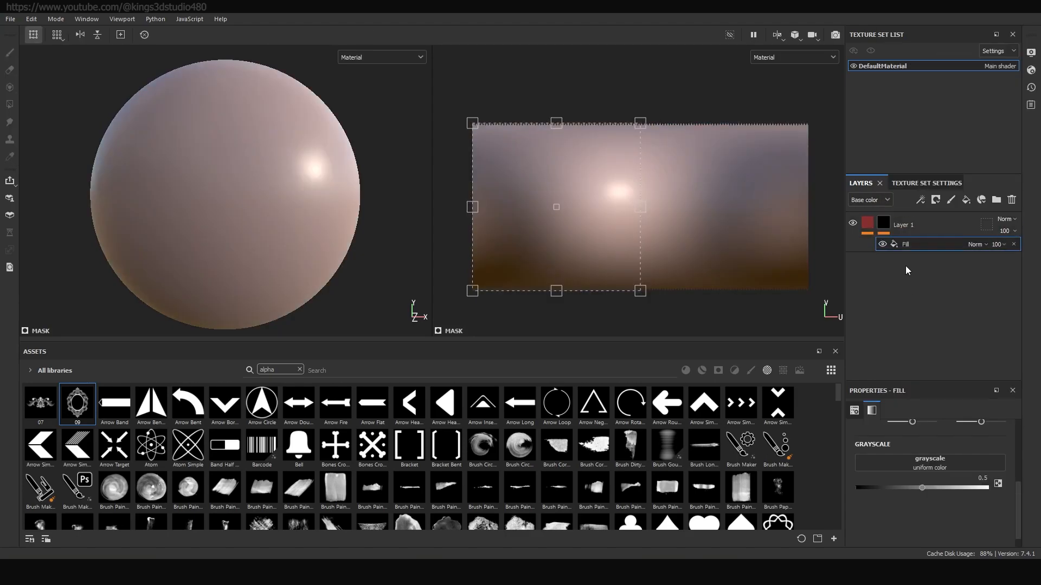
left_click_drag(77, 404, 920, 468)
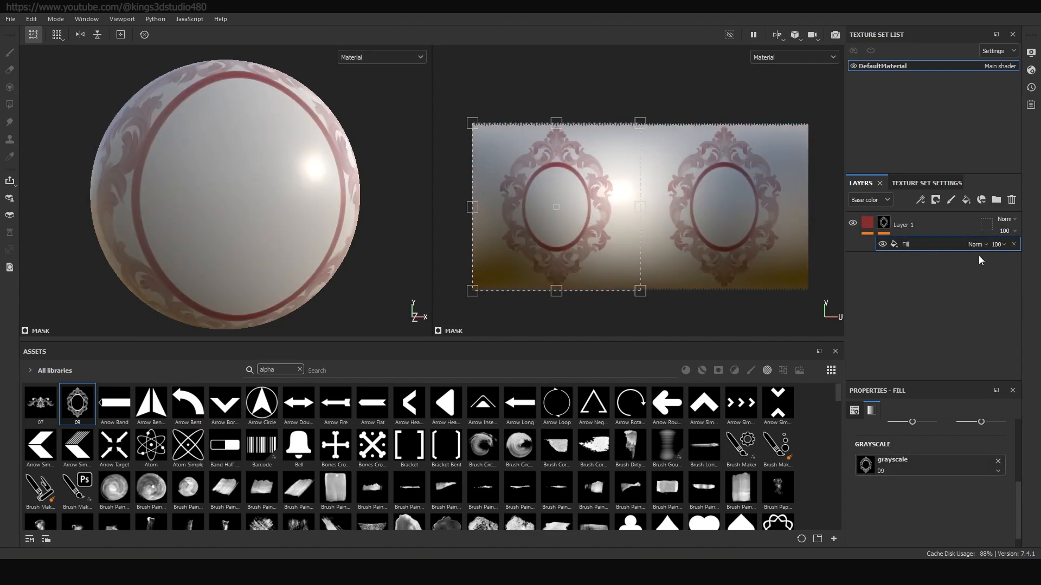
Step: Set the mask fill's UV wrap to None and its scale to 3.69 to get one smaller frame ornament
scroll(876, 434, "up", 5)
left_click(934, 483)
left_click(924, 495)
left_click_drag(916, 518, 918, 518)
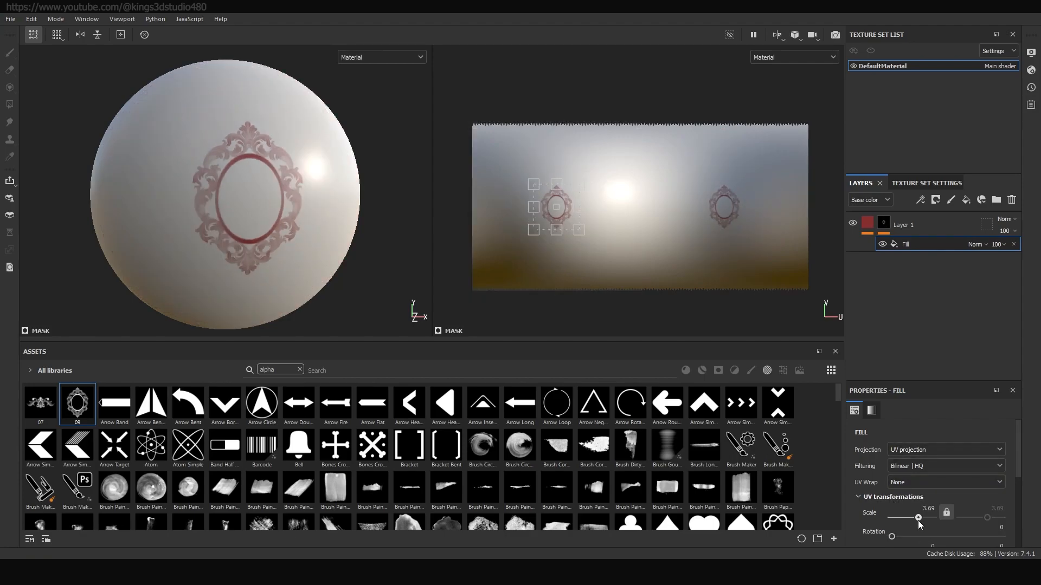
Step: Raise the height of the layer's content fill to 1 so the ornament is embossed
left_click_drag(883, 245, 864, 226)
left_click(913, 247)
left_click(872, 410)
scroll(925, 487, "down", 8)
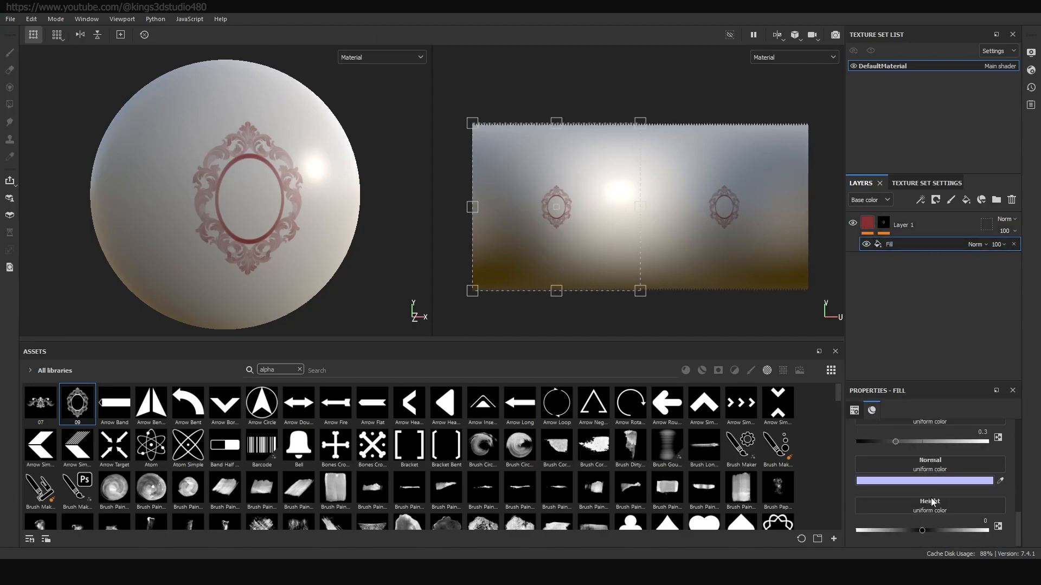
left_click_drag(922, 531, 986, 531)
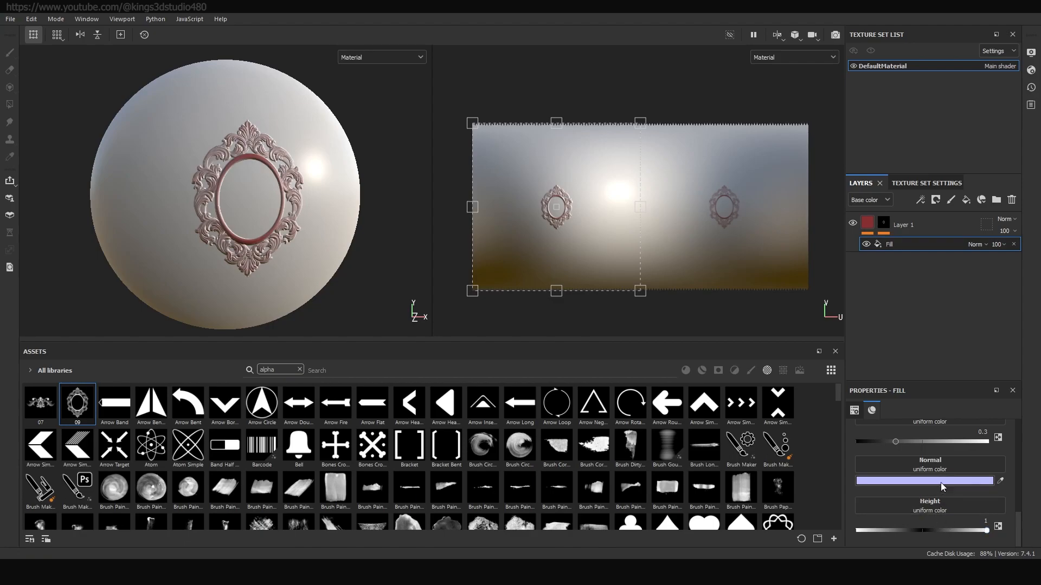
scroll(286, 211, "up", 2)
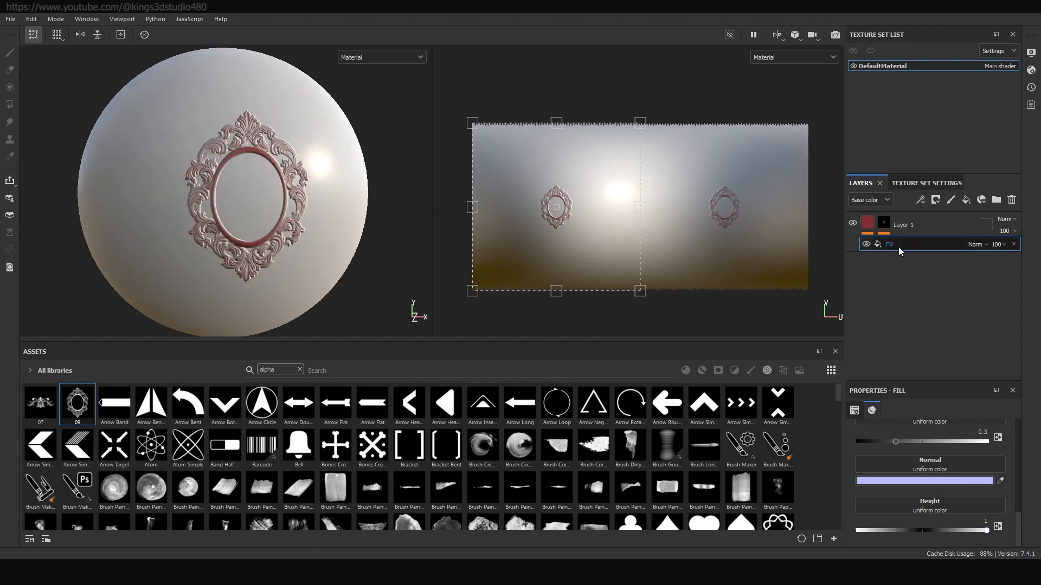
Step: Review the baked mesh maps in the texture set's settings
left_click(926, 183)
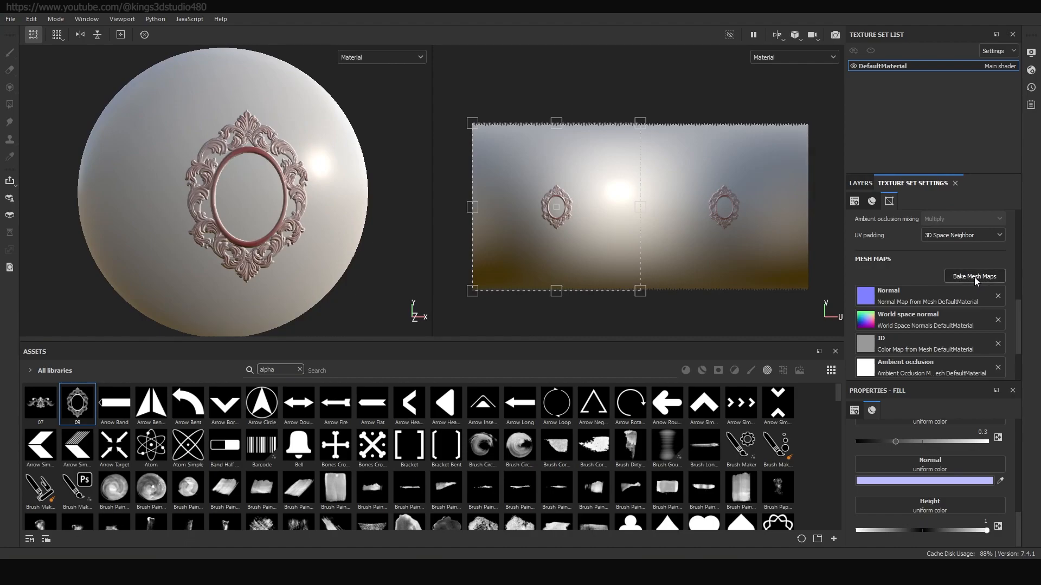
scroll(957, 336, "down", 3)
scroll(921, 301, "up", 2)
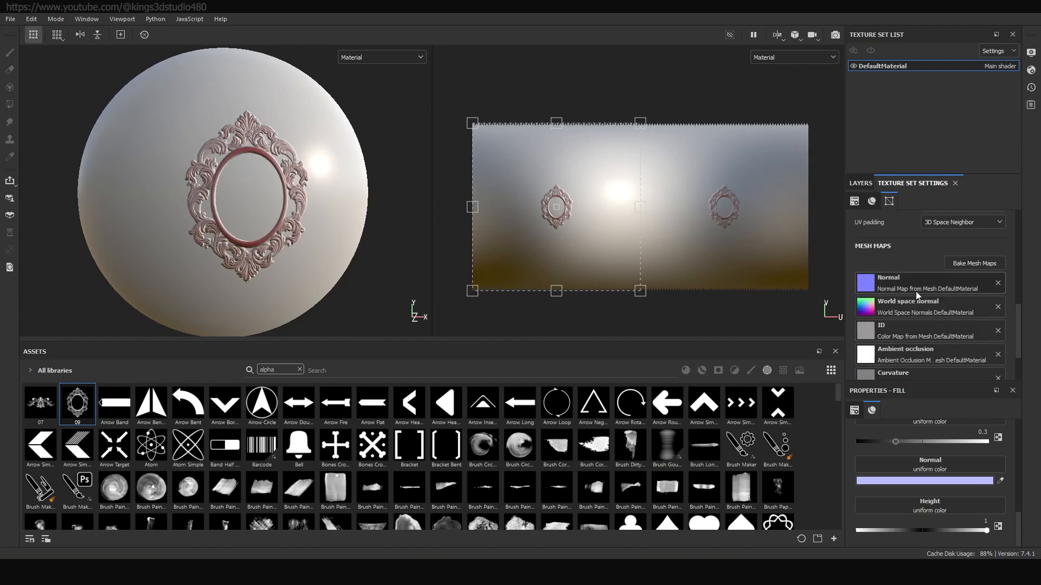
scroll(915, 291, "up", 3)
left_click(861, 183)
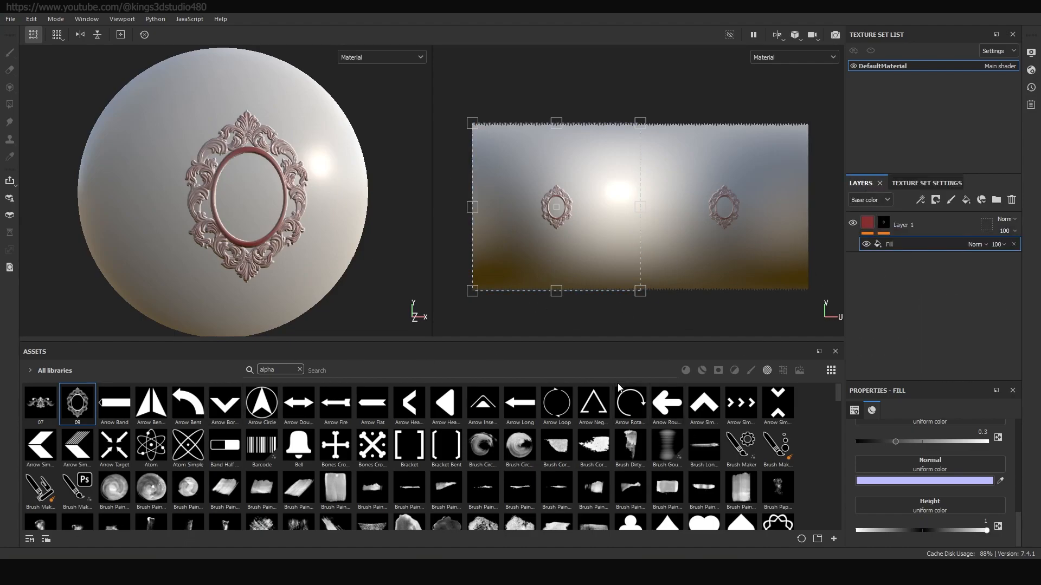
Step: Clear the alpha filter from the assets and apply the Machinery smart material above the ornament layer
left_click(300, 367)
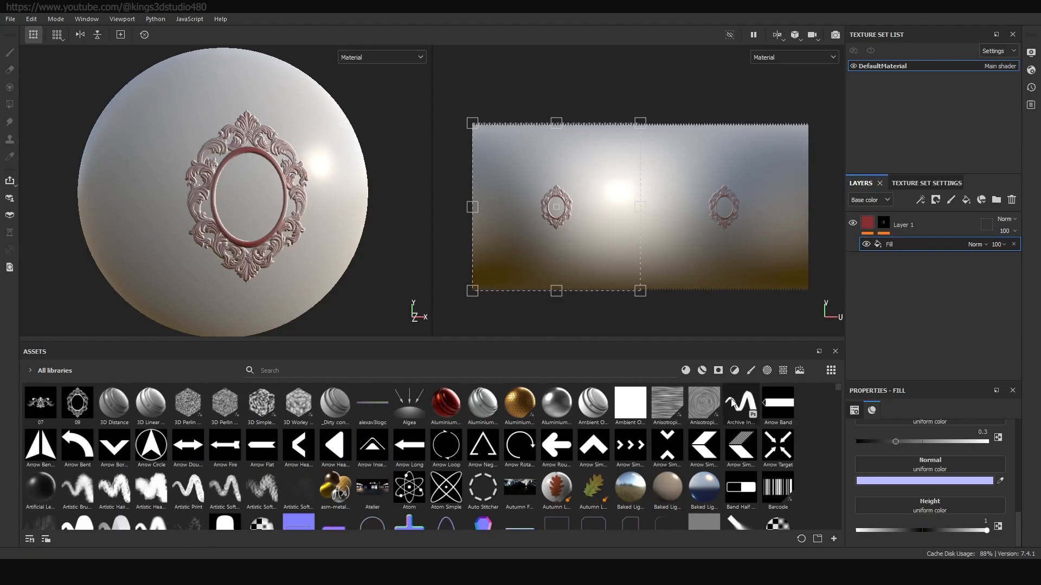
left_click(701, 370)
left_click_drag(838, 437, 839, 453)
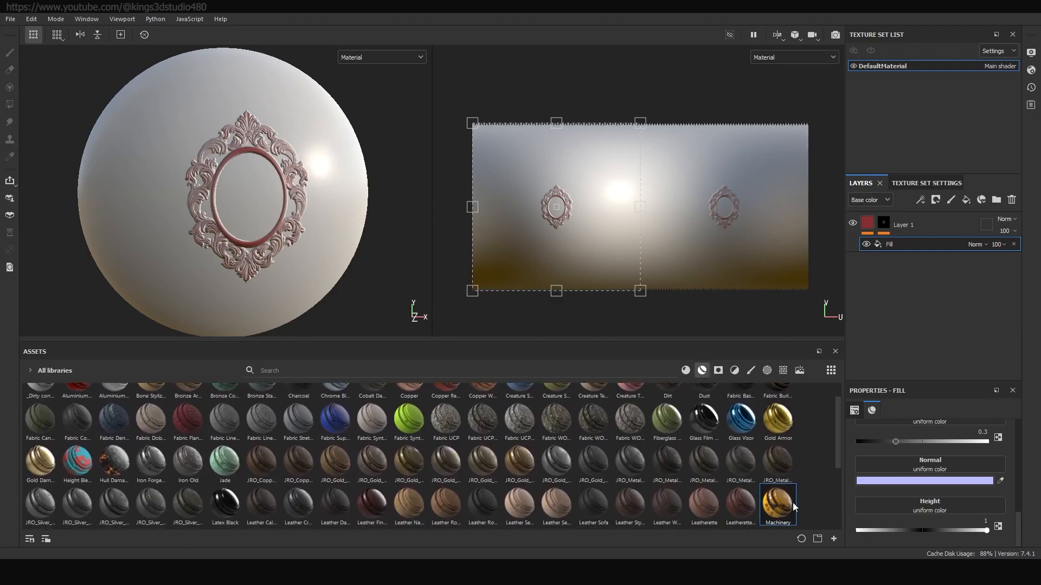
left_click_drag(785, 511, 916, 216)
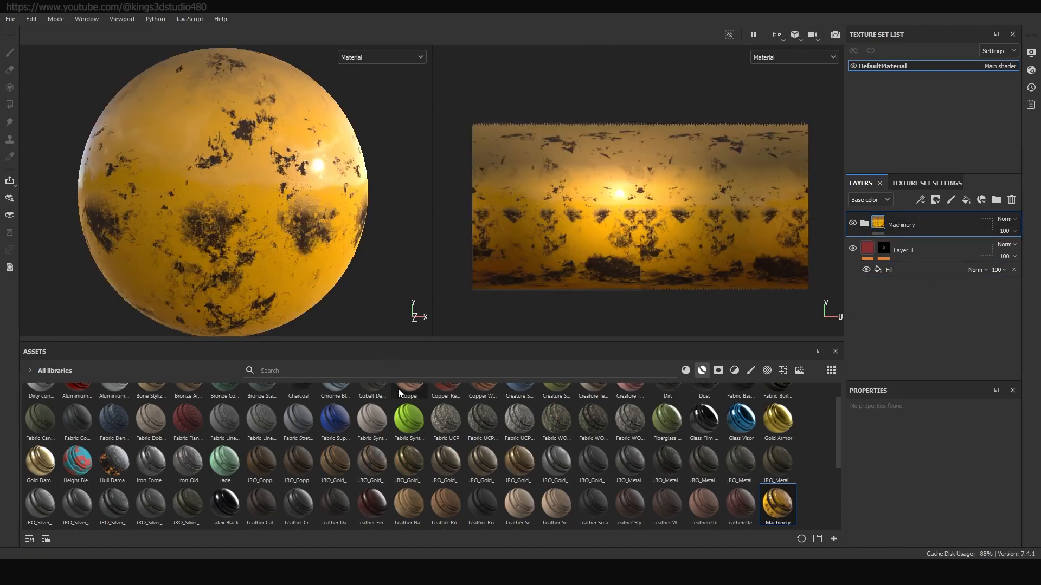
Step: Try the JRO_Gold_06 smart material on top of the stack, and delete both smart material layers
mouse_move(405, 474)
left_mouse_down()
mouse_move(569, 445)
mouse_move(442, 473)
mouse_move(411, 458)
left_mouse_up()
left_click_drag(518, 462, 932, 222)
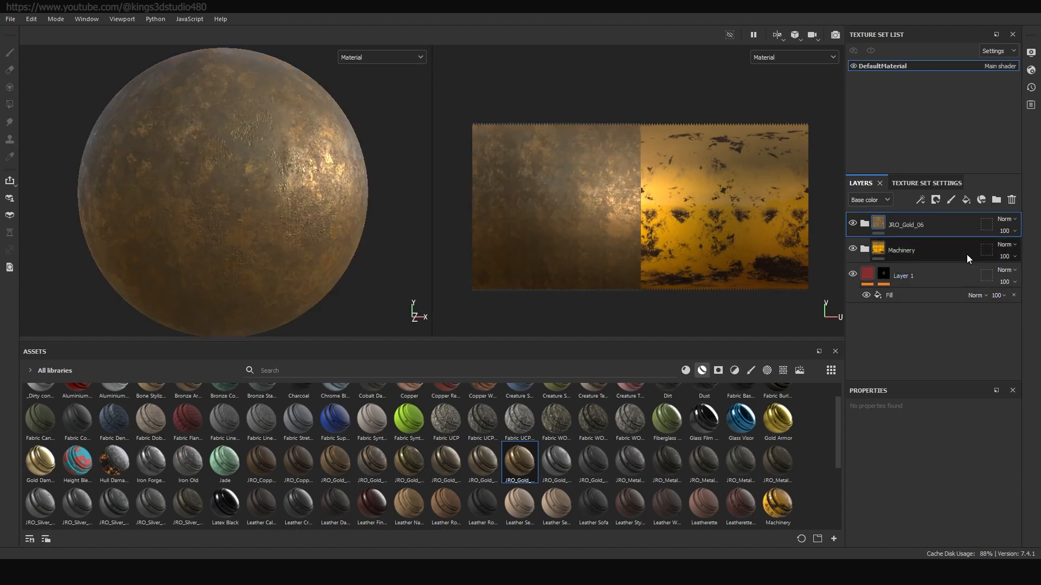
left_click(1011, 200)
left_click(1011, 200)
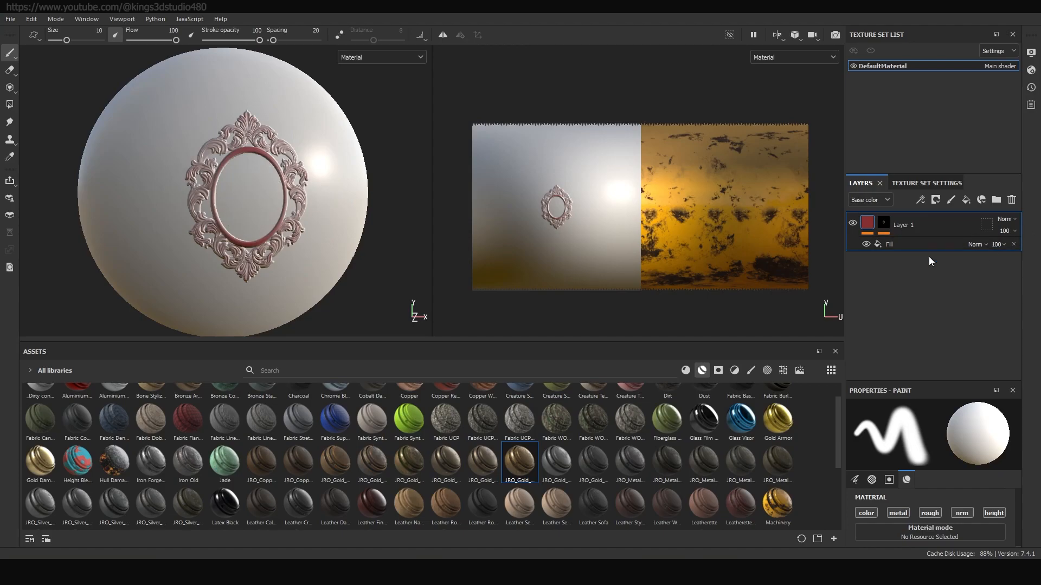
Step: Remove all mesh maps from the texture set: normal, world space normal, ID, ambient occlusion, curvature, position and thickness
left_click(910, 182)
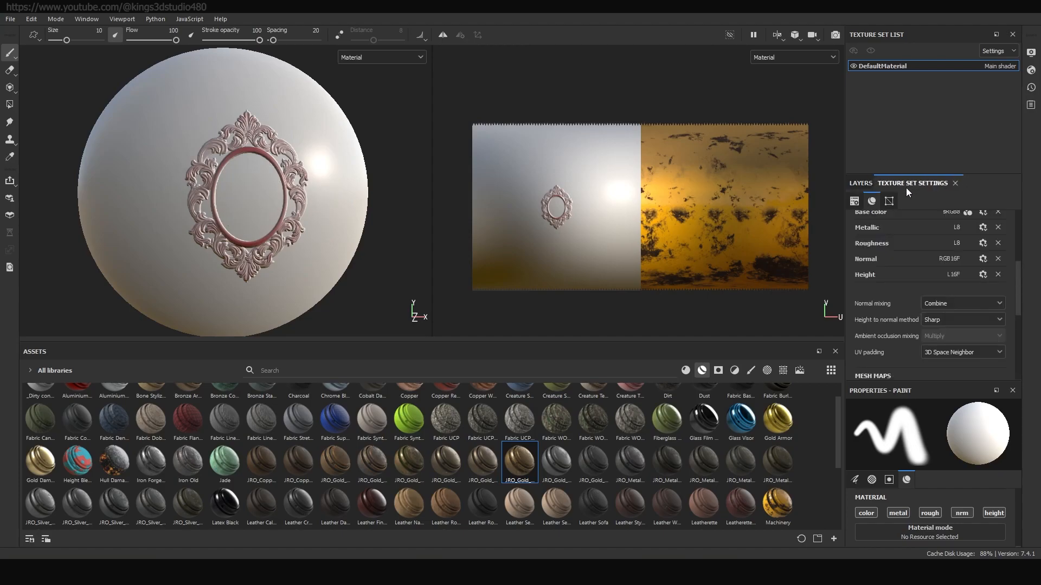
scroll(950, 277, "down", 10)
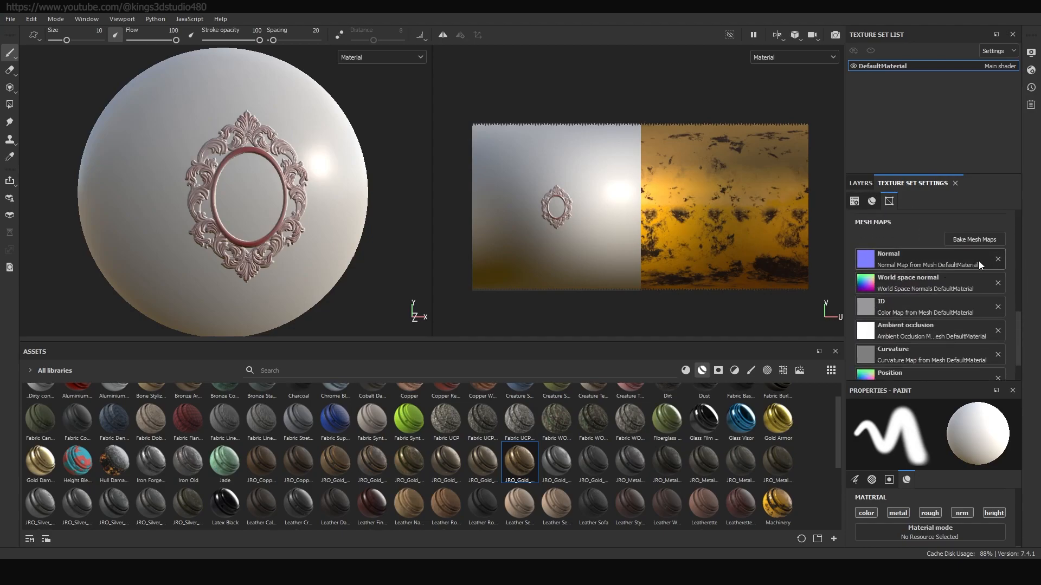
left_click(997, 259)
left_click(999, 271)
left_click(997, 281)
left_click(998, 292)
left_click(999, 303)
left_click(998, 313)
left_click(998, 321)
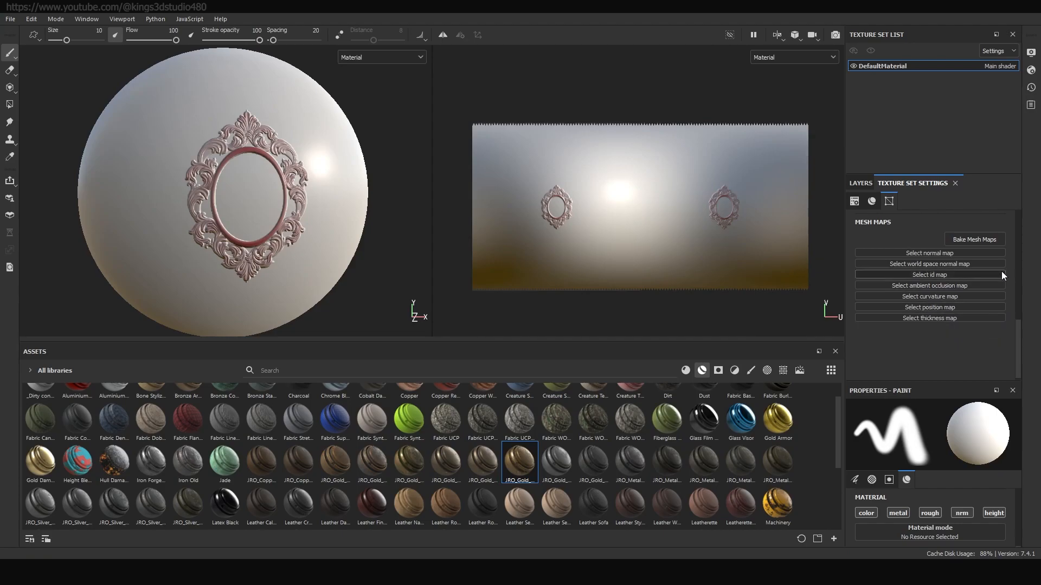
Step: Bake mesh maps for DefaultMaterial with only the Normal map selected
left_click(984, 240)
left_click(343, 245)
left_click(343, 260)
left_click(345, 272)
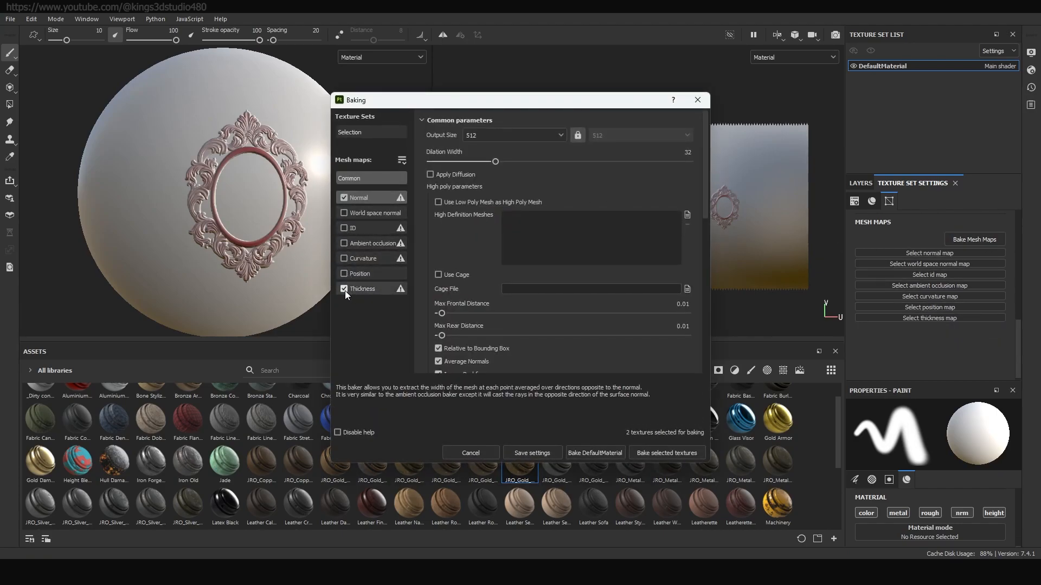
left_click(344, 289)
left_click(665, 453)
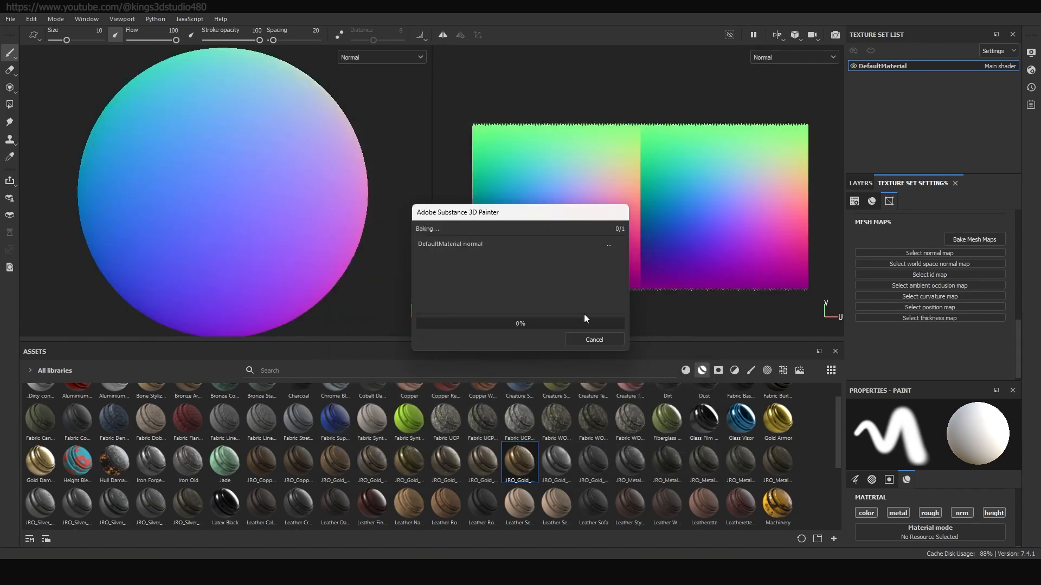
Step: Export only DefaultMaterial's Normal_DirectX map as a 16-bit PNG to the Painter output folder
left_click(10, 19)
left_click(52, 201)
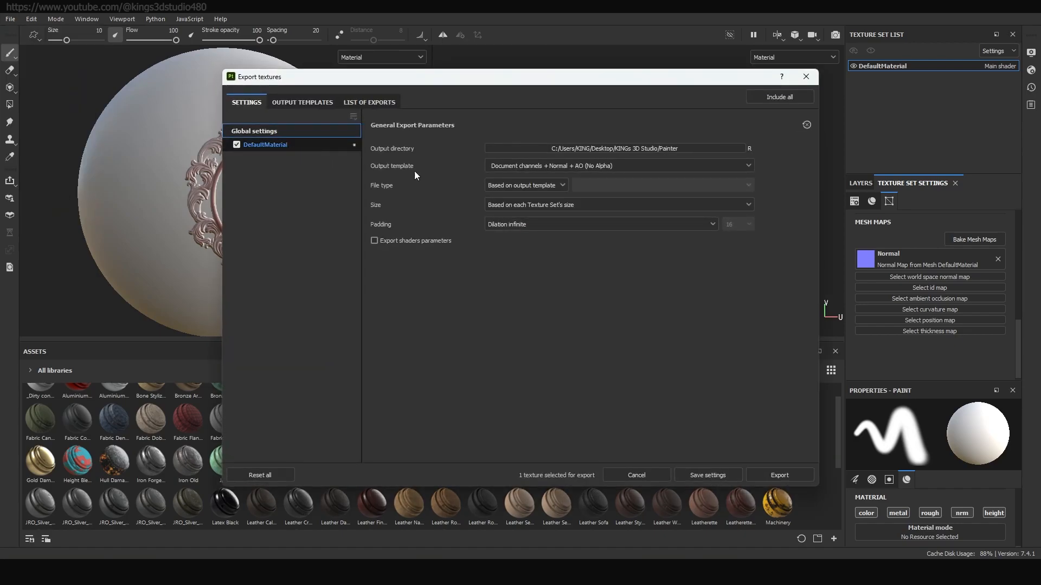
left_click(265, 144)
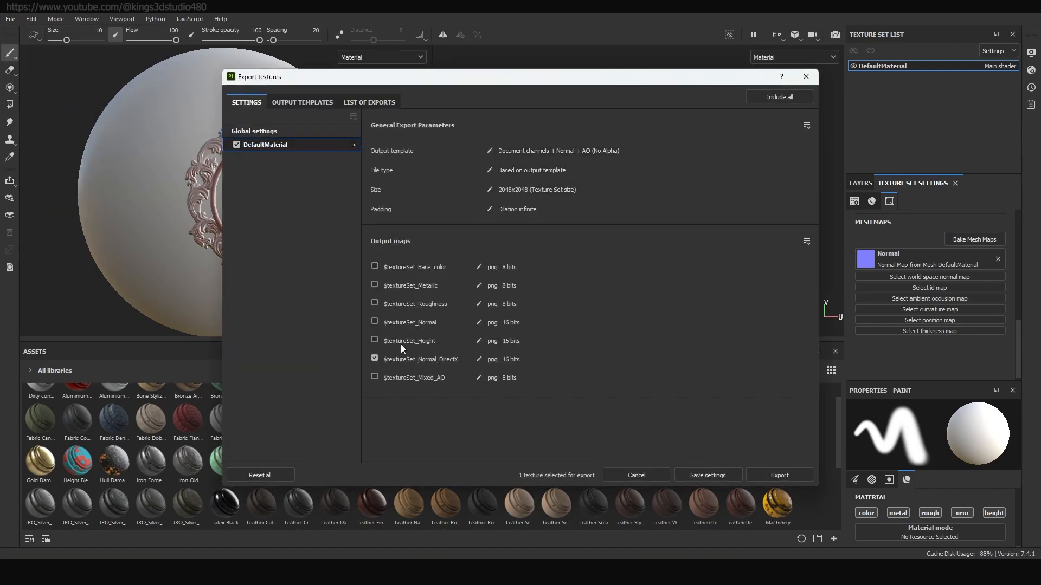
left_click(259, 130)
left_click(644, 147)
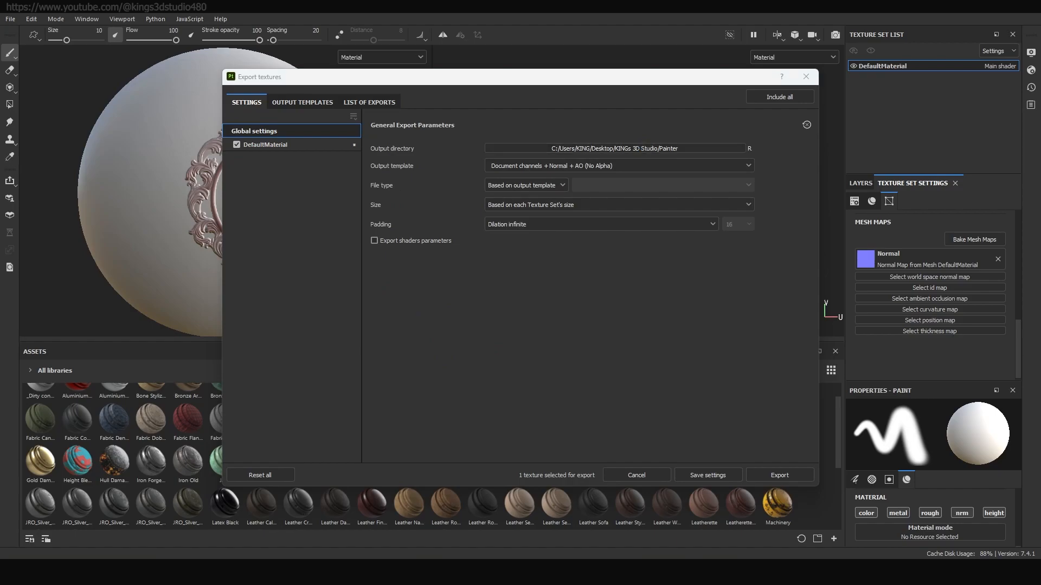
left_click(779, 475)
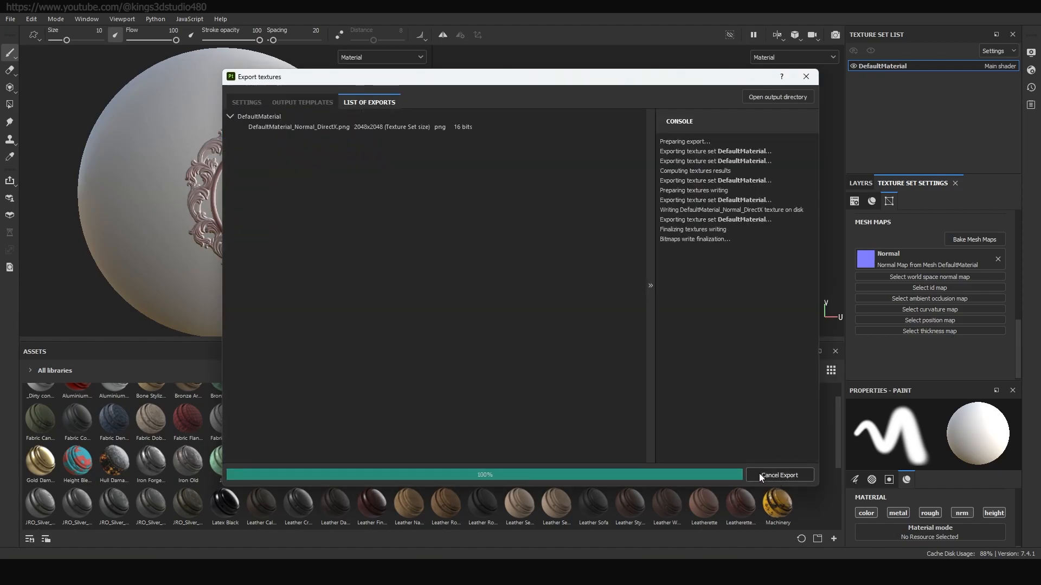
Step: Import the exported DefaultMaterial_Normal_DirectX.png into the current session as a texture
left_click(806, 77)
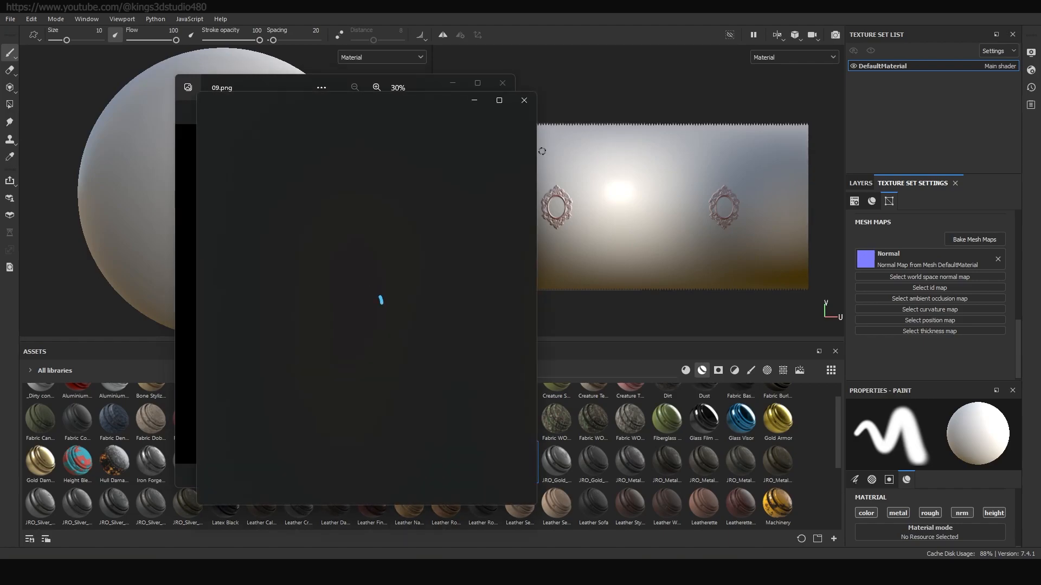
left_click(474, 100)
left_click(453, 83)
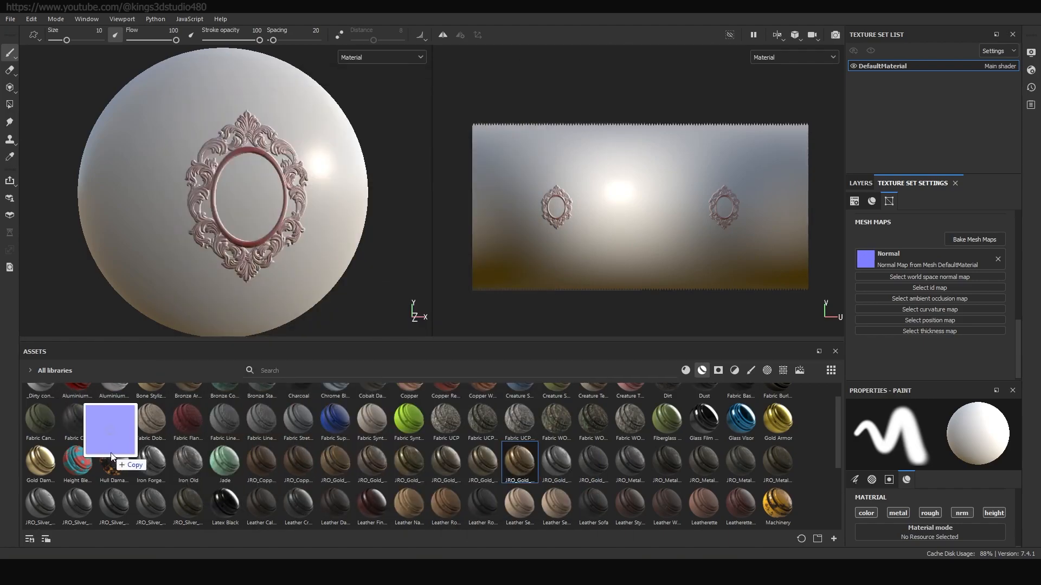
left_click_drag(103, 423, 198, 439)
left_click(658, 177)
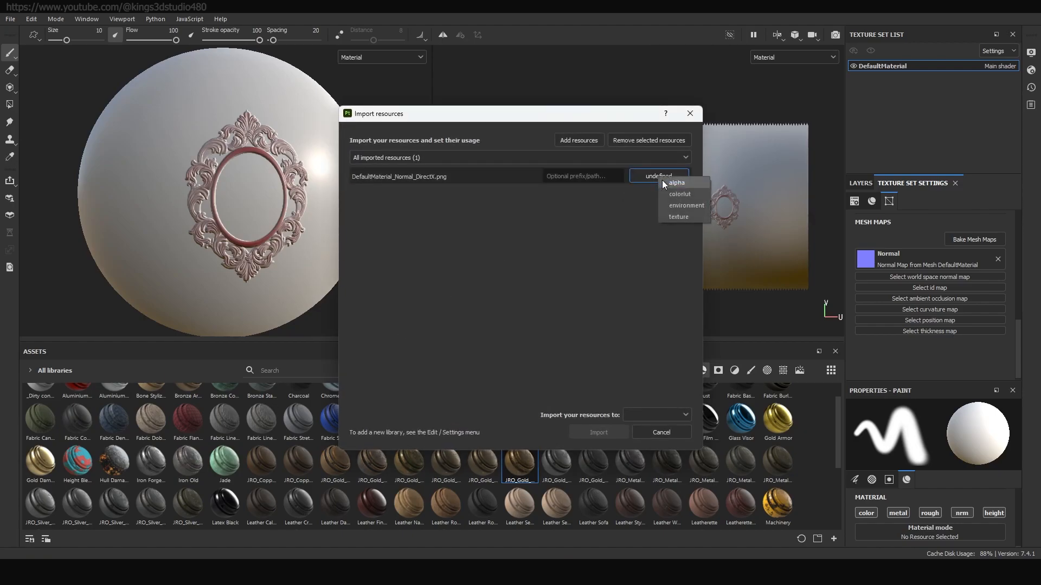
left_click(679, 217)
left_click(636, 417)
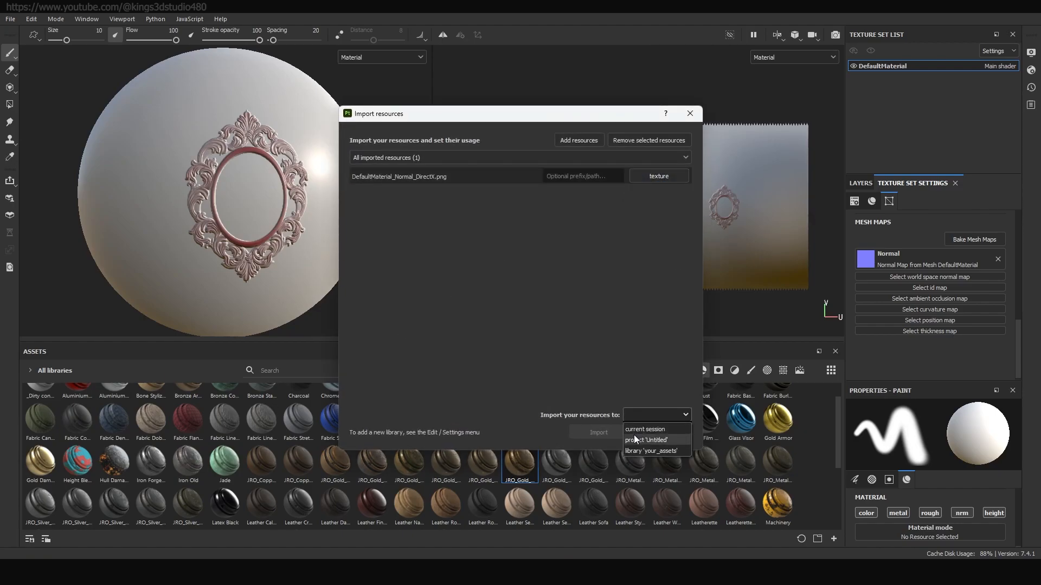
left_click(632, 427)
left_click(591, 432)
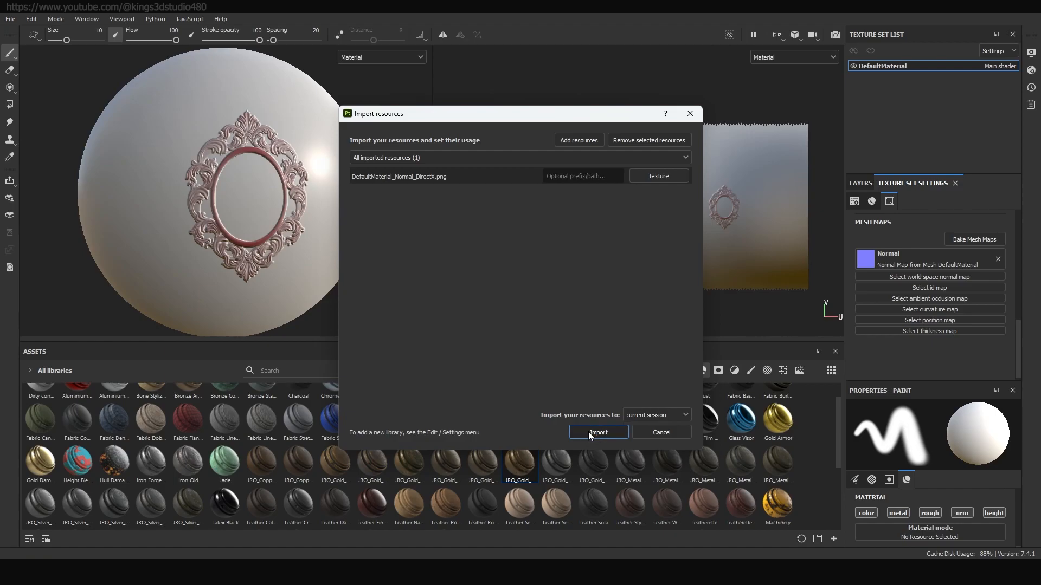
Step: Replace the baked Normal mesh map with the imported DefaultMaterial_Normal_DirectX texture
left_click(997, 259)
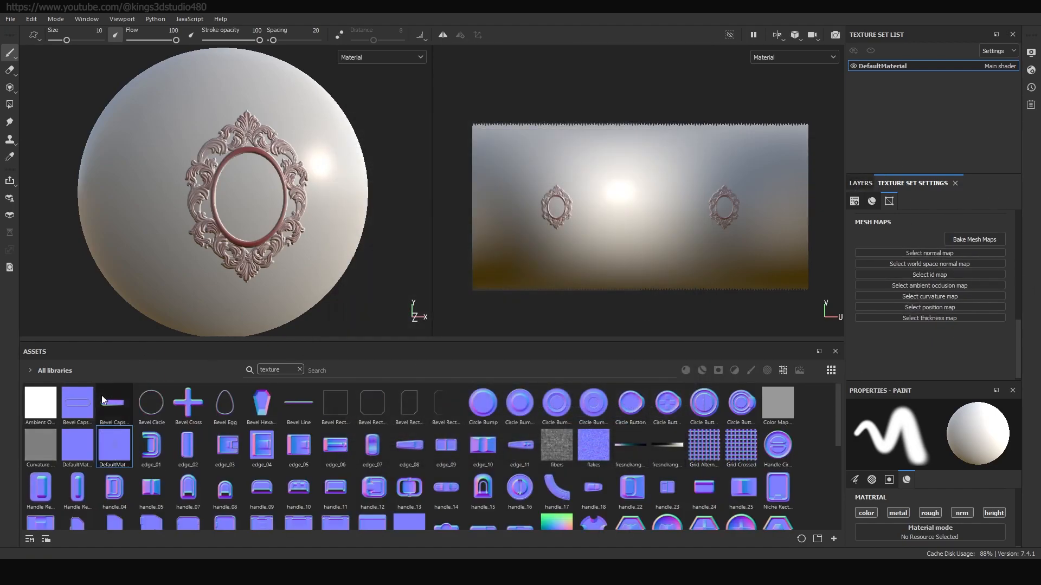
left_click_drag(114, 459, 925, 253)
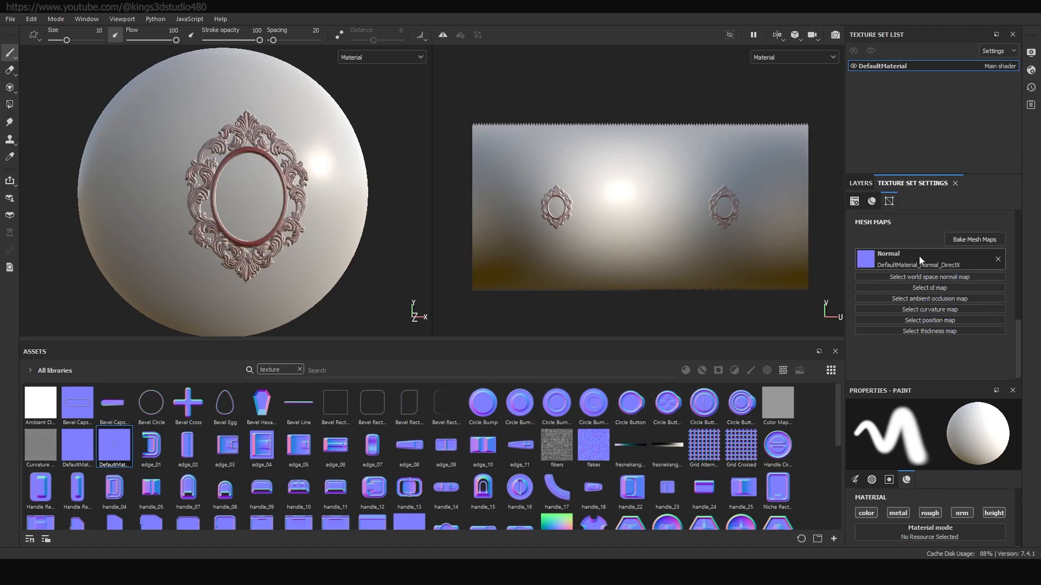
Step: Bake the world space normal, ID, ambient occlusion, curvature, position and thickness maps, leaving Normal out of the bake
left_click(978, 238)
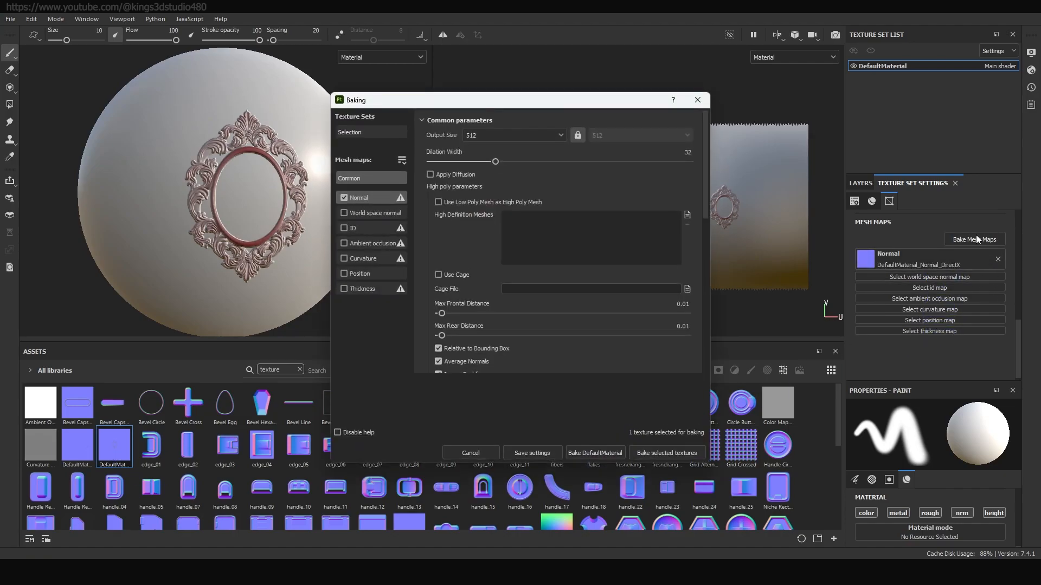
left_click(344, 198)
left_click(344, 228)
left_click(344, 244)
left_click(344, 213)
left_click(343, 258)
left_click(344, 289)
left_click(343, 274)
left_click(685, 453)
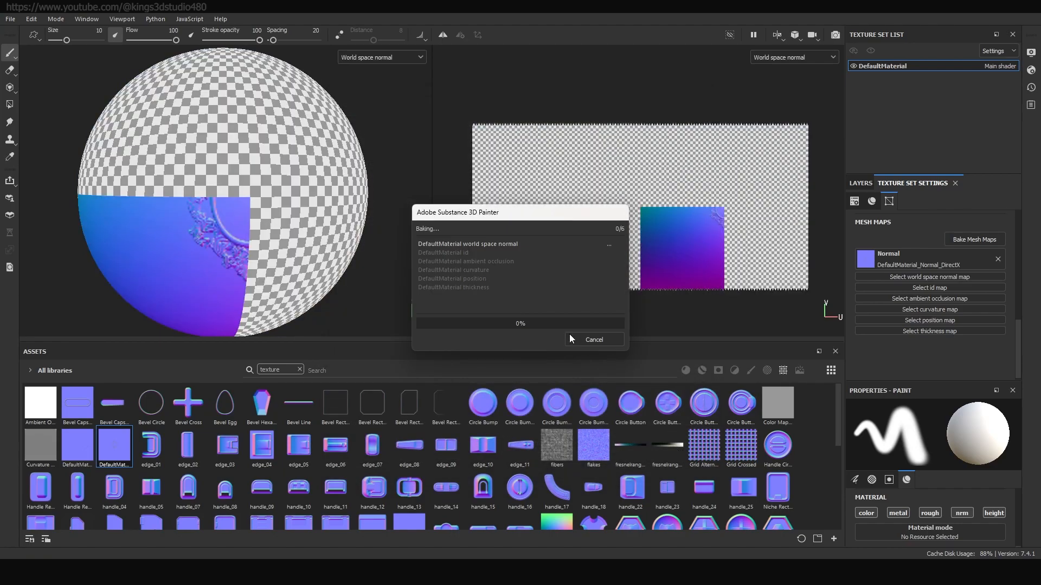
left_click(595, 339)
Step: Add the JRO_Gold_06 smart material above Layer 1, and hide Layer 1
left_click(861, 183)
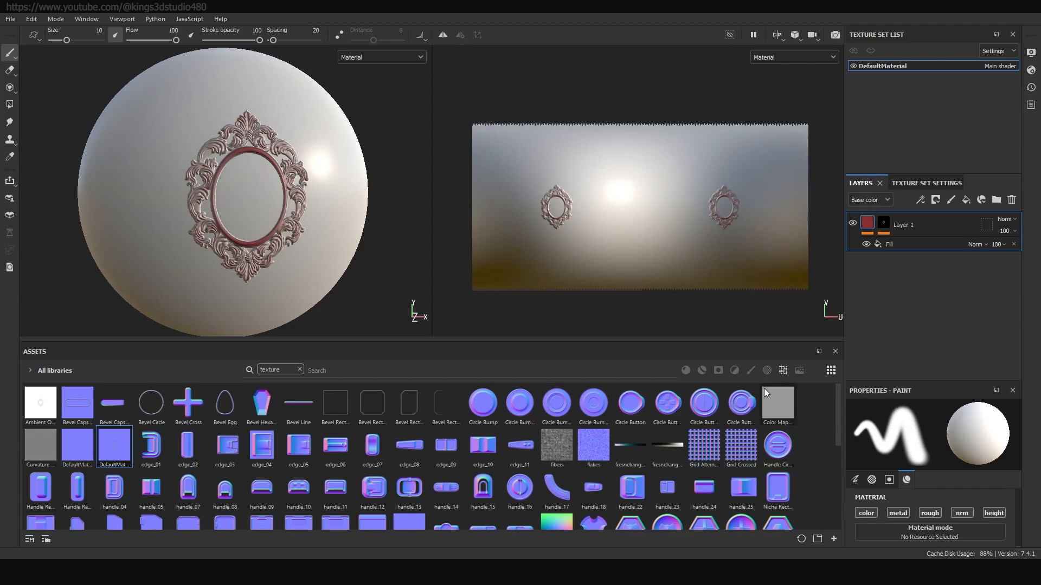
left_click(298, 369)
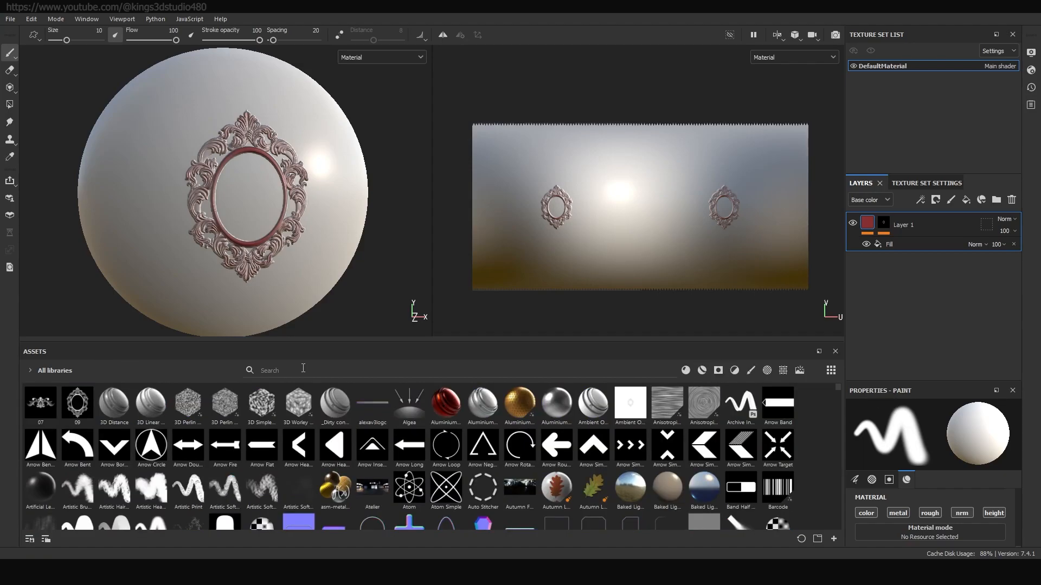
left_click(702, 370)
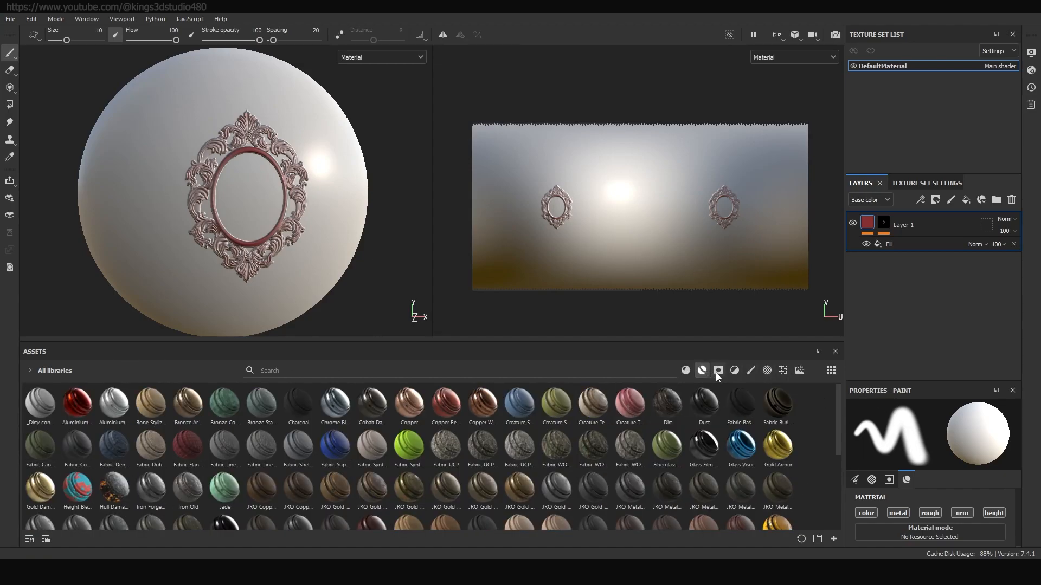
left_click_drag(837, 434, 837, 451)
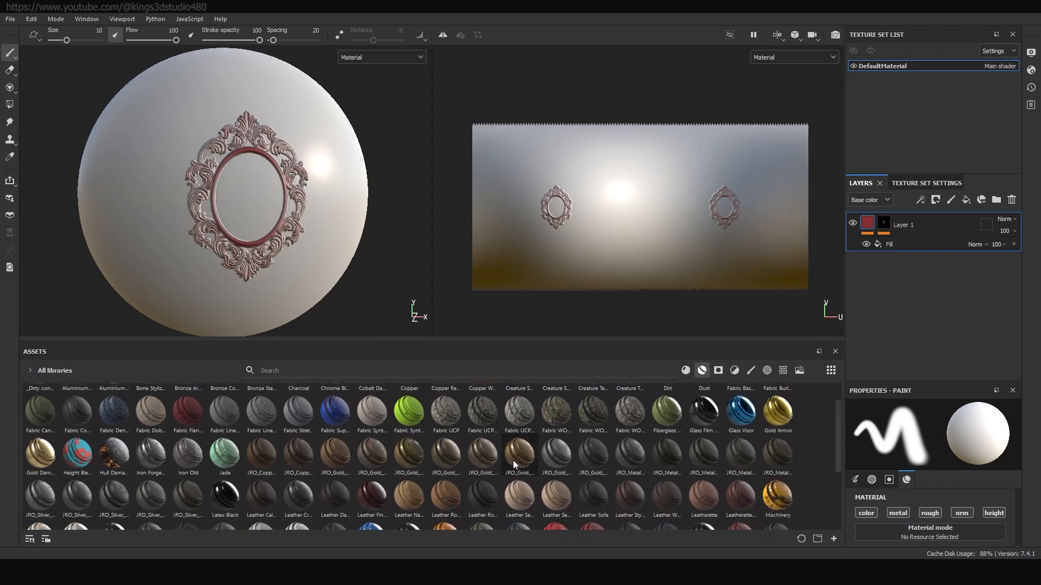
left_click_drag(520, 454, 903, 213)
scroll(267, 176, "up", 5)
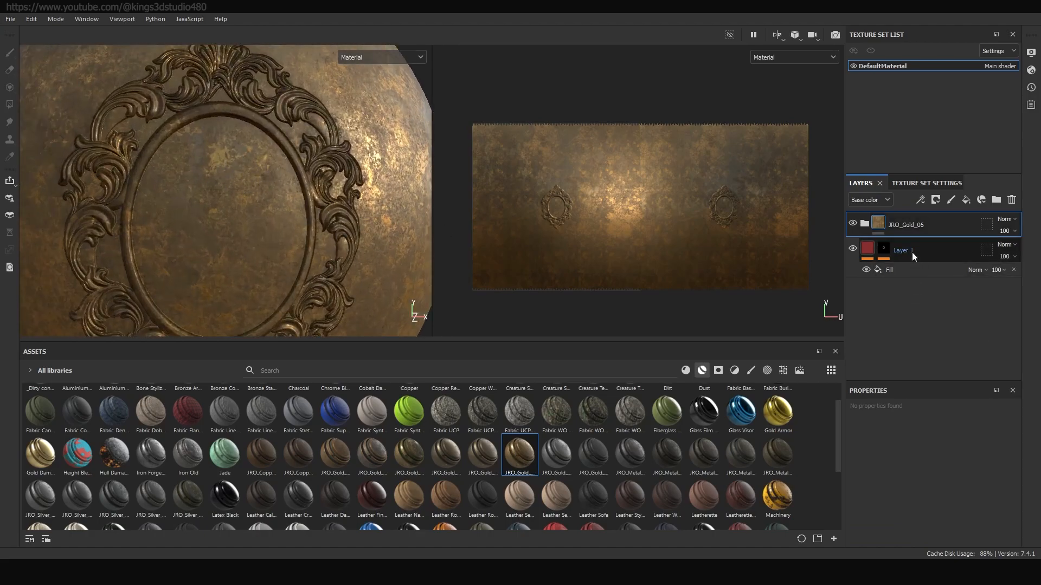
scroll(352, 187, "down", 3)
scroll(223, 138, "up", 6)
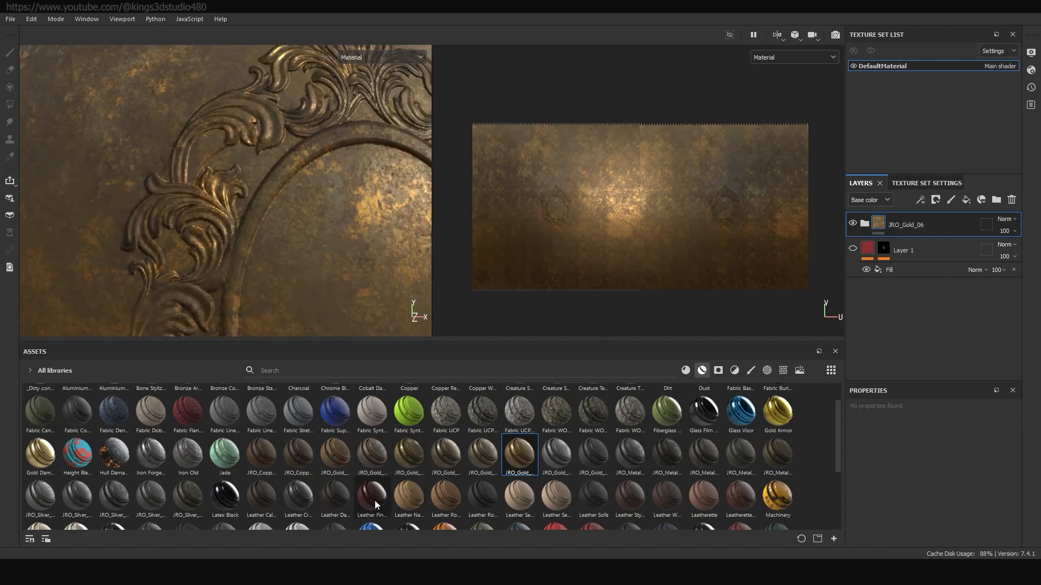
Step: Add the JRO_Gold_03 smart material above JRO_Gold_06
left_click_drag(411, 452, 900, 223)
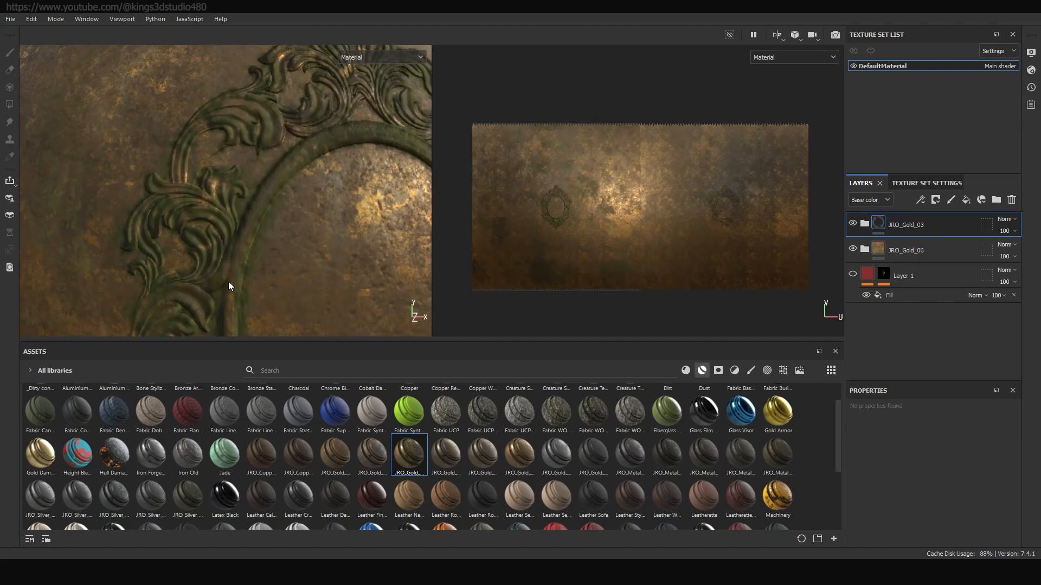
scroll(189, 171, "down", 5)
scroll(206, 180, "up", 3)
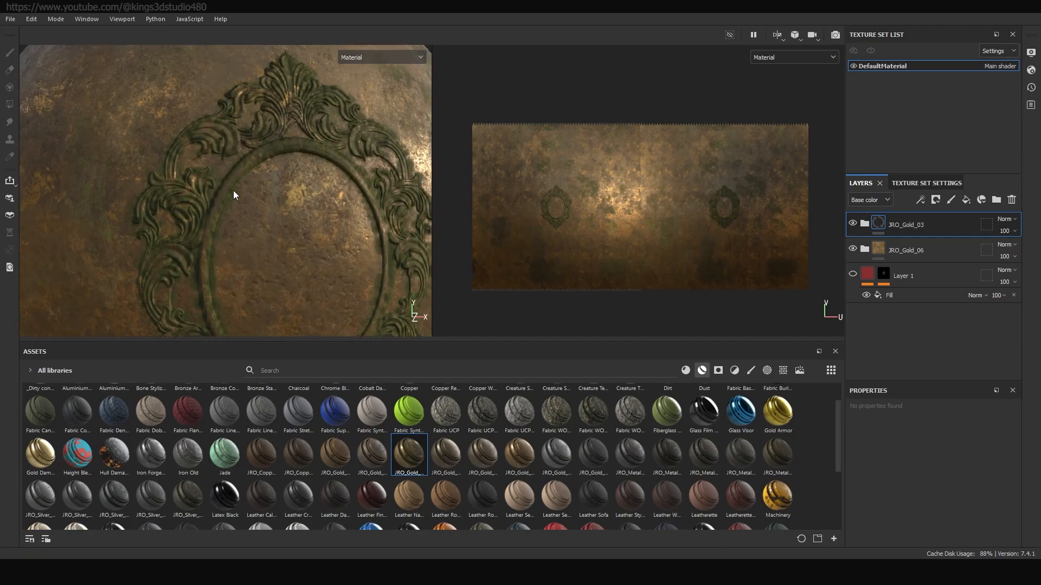
scroll(190, 140, "down", 3)
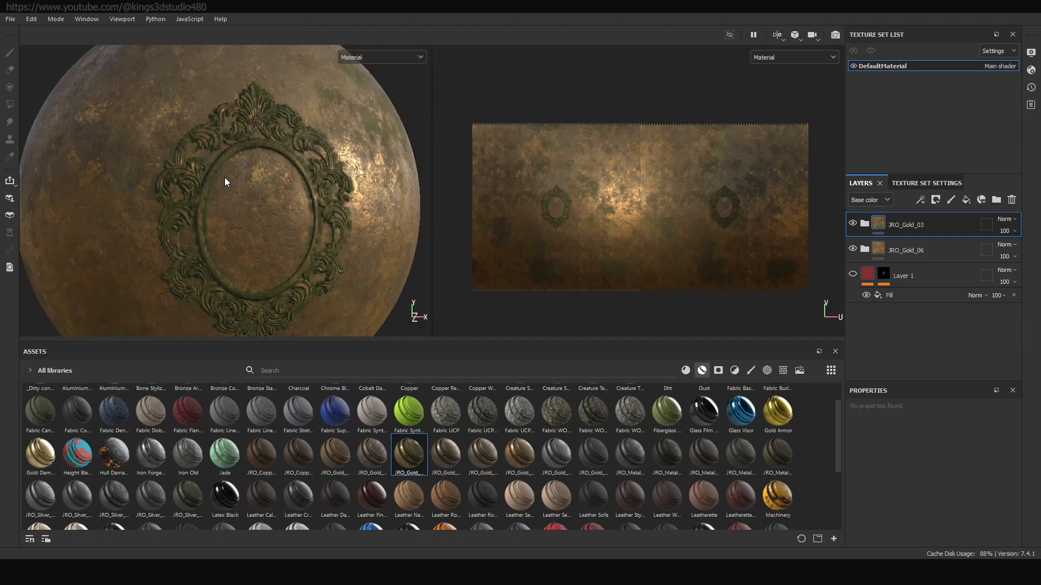
Step: Copy the fill effect holding the 09 alpha from Layer 1's mask
left_click(905, 280)
left_click(916, 295)
right_click(915, 295)
left_click(954, 316)
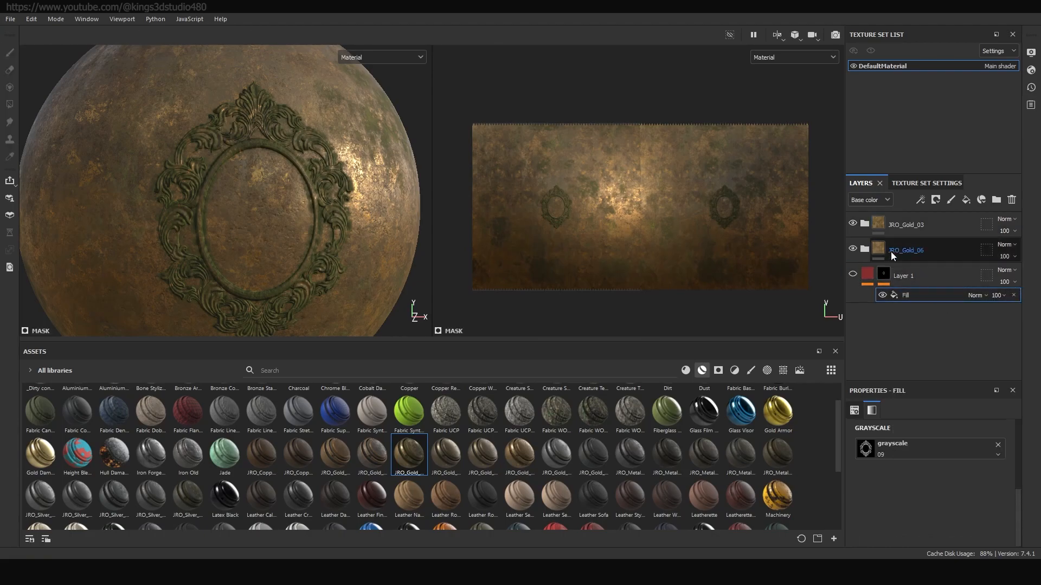
Step: Add a black mask to JRO_Gold_03 and paste the copied fill effect into it
right_click(916, 223)
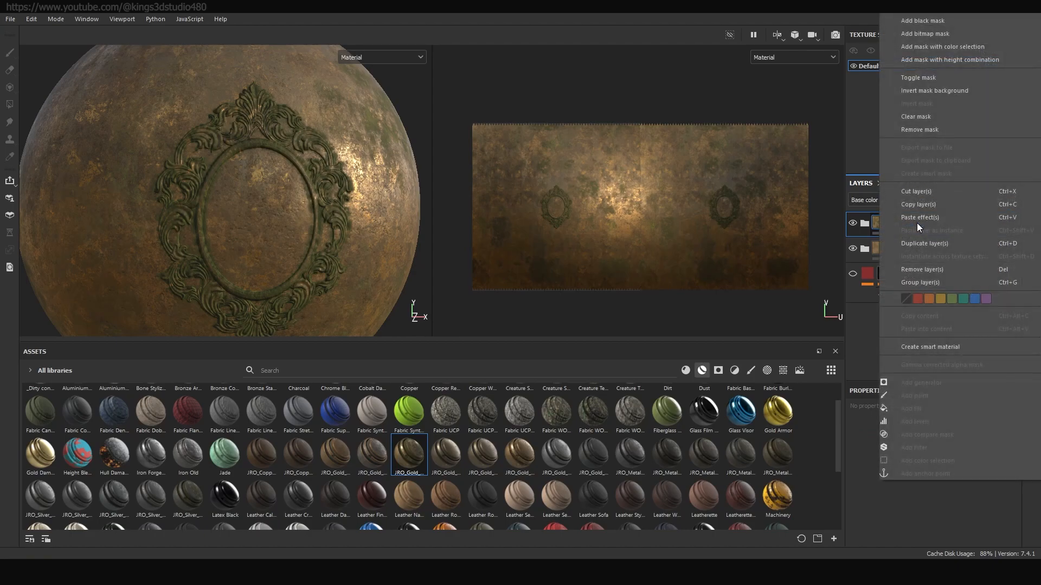
left_click(938, 28)
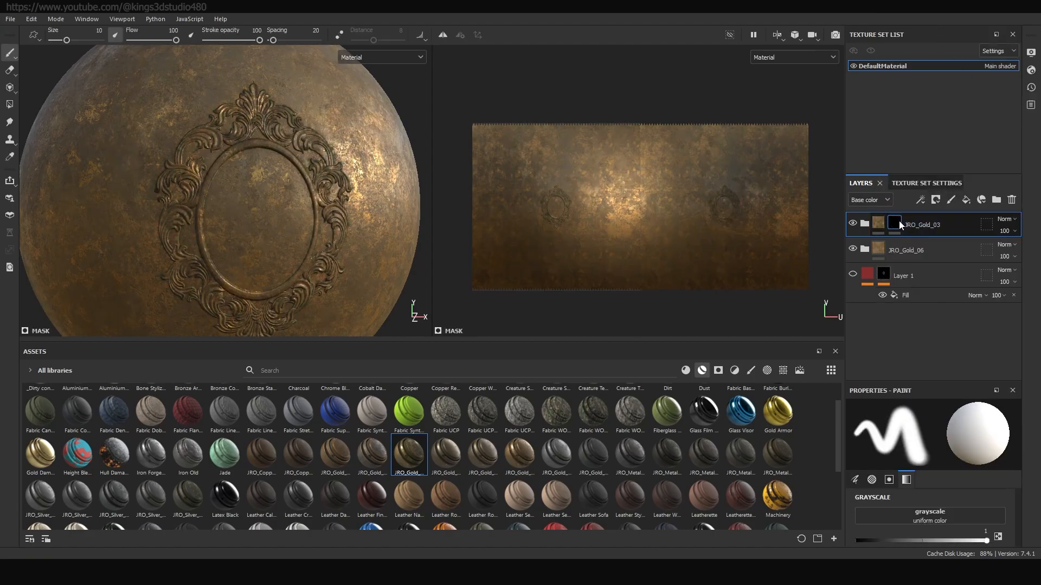
right_click(896, 222)
left_click(931, 216)
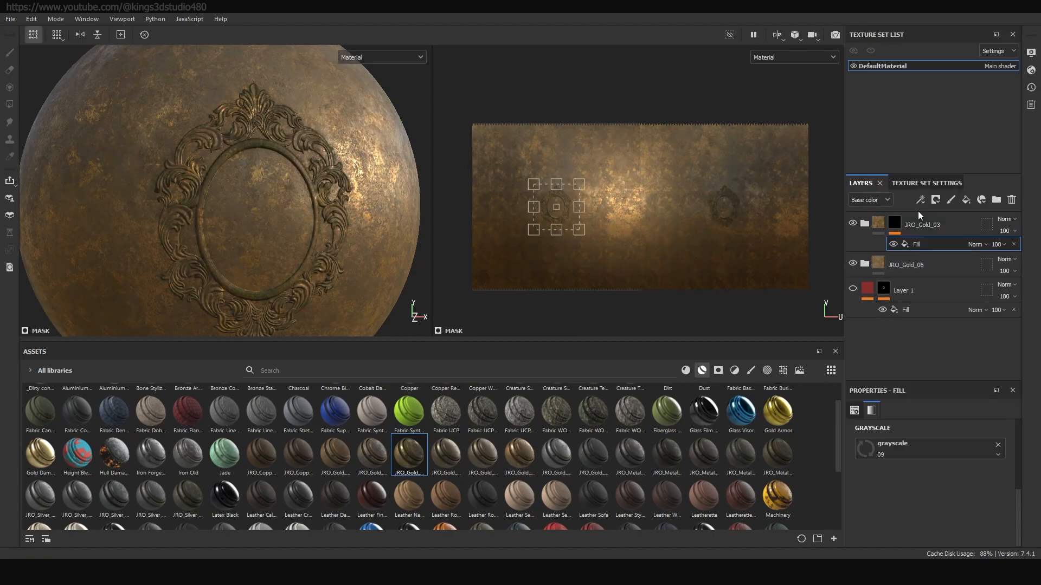
scroll(248, 144, "up", 5)
scroll(271, 143, "down", 5)
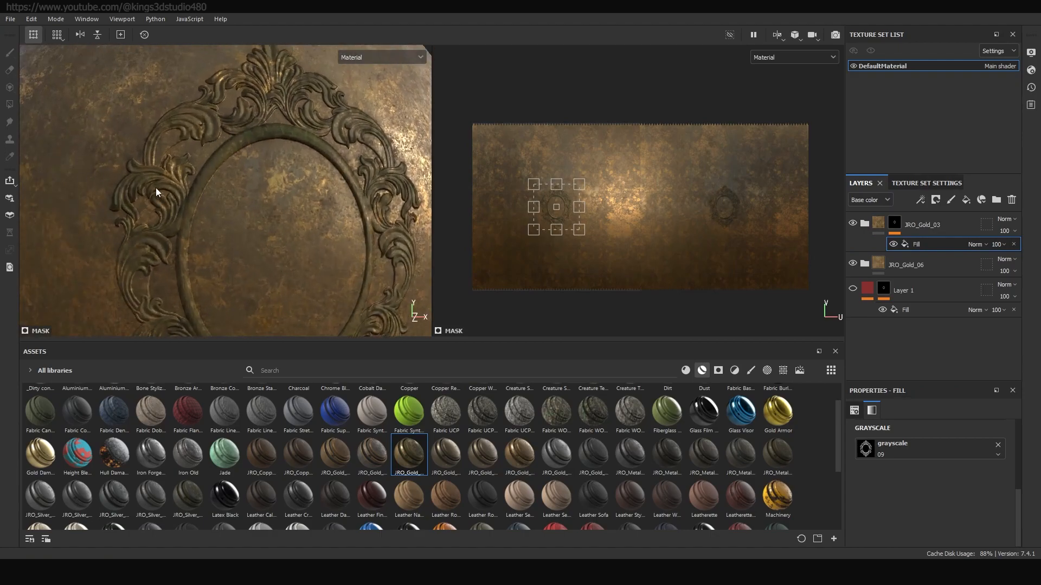
scroll(201, 159, "down", 6)
scroll(202, 163, "up", 6)
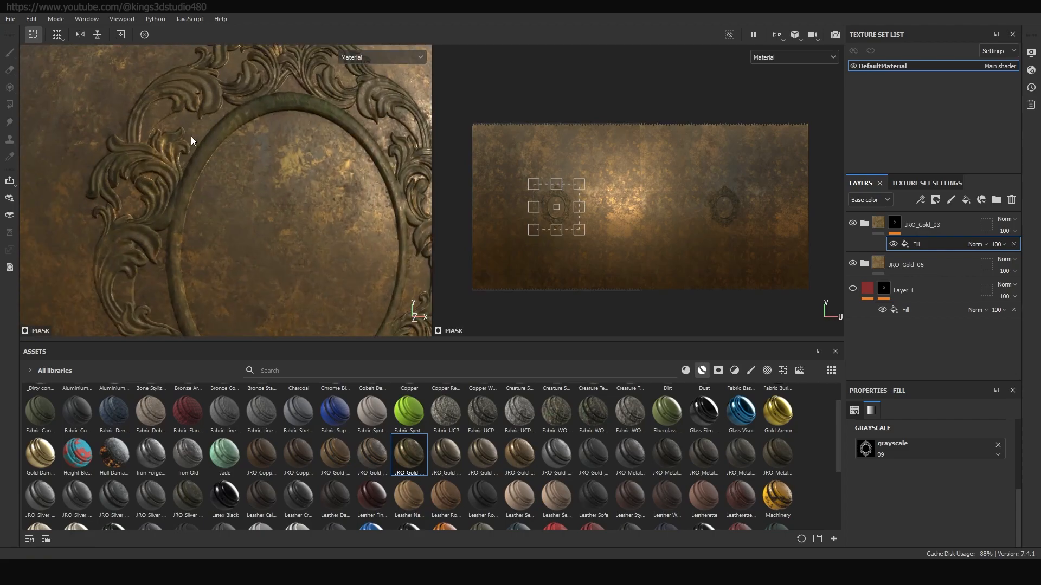
scroll(220, 137, "down", 6)
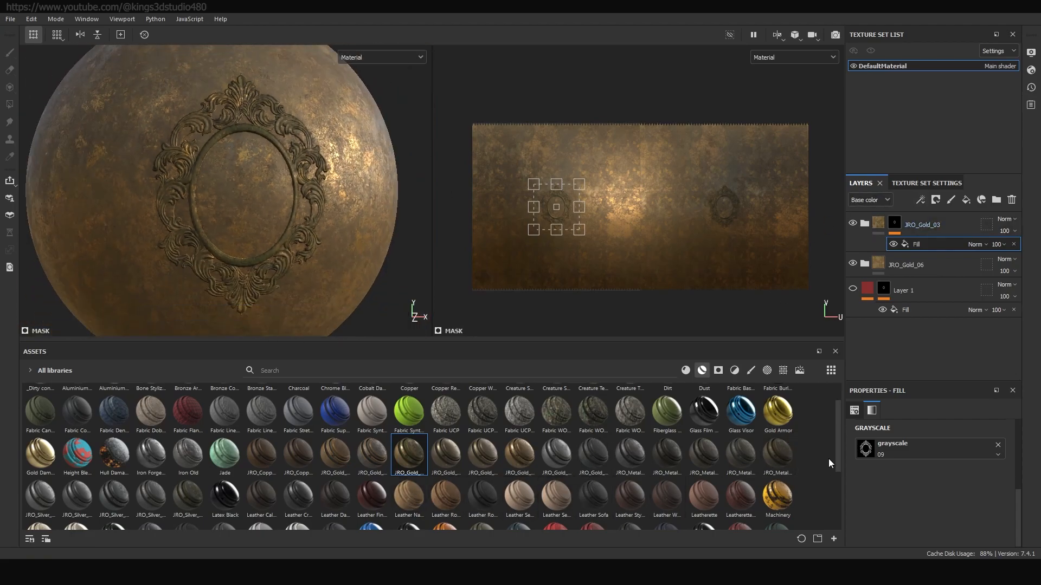
Step: Add the Gold Damaged smart material between JRO_Gold_03 and JRO_Gold_06, with a black mask containing the copied fill effect
left_click_drag(40, 454, 910, 249)
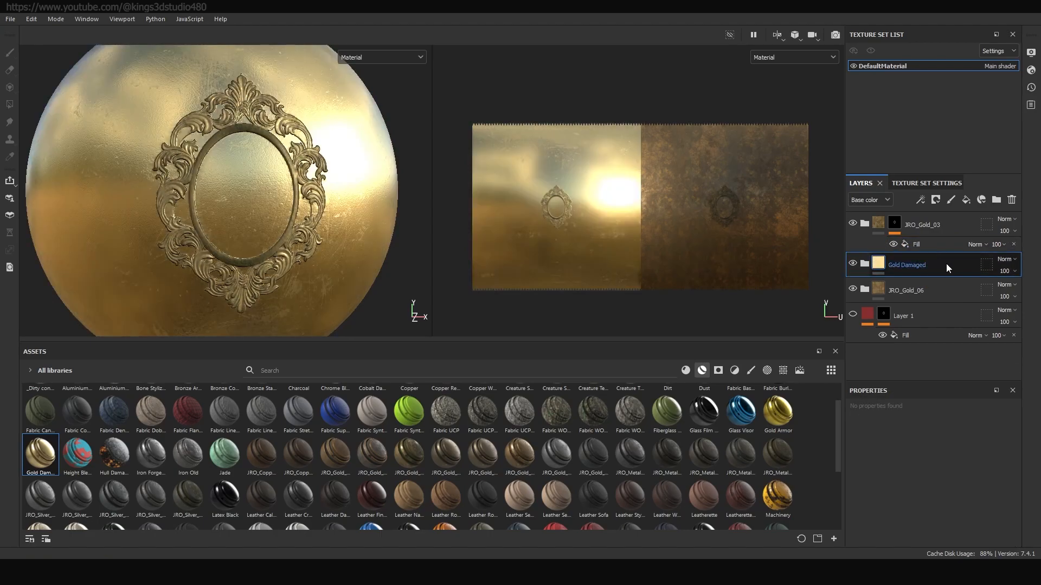
right_click(942, 264)
left_click(937, 22)
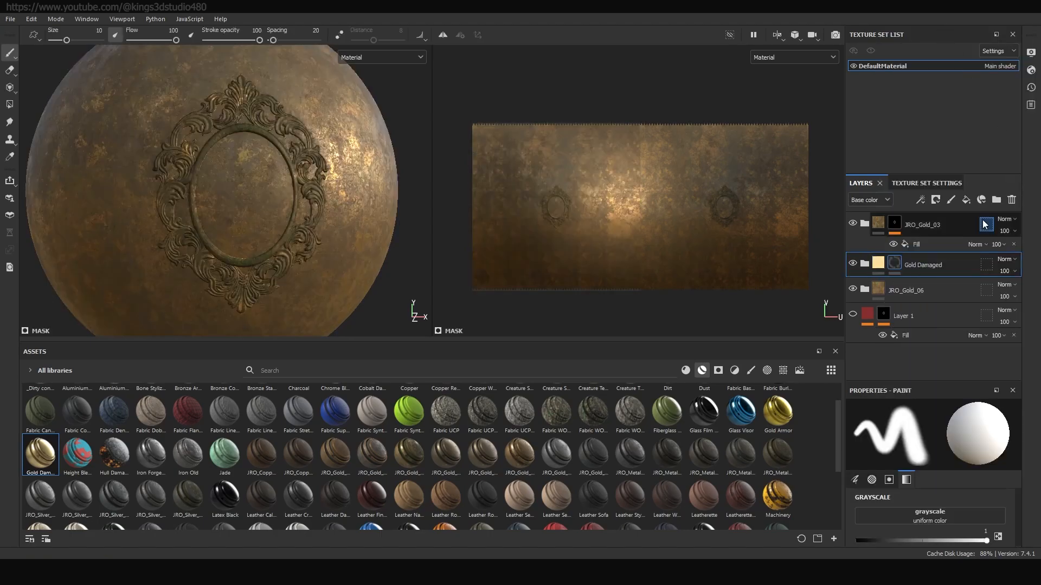
right_click(893, 264)
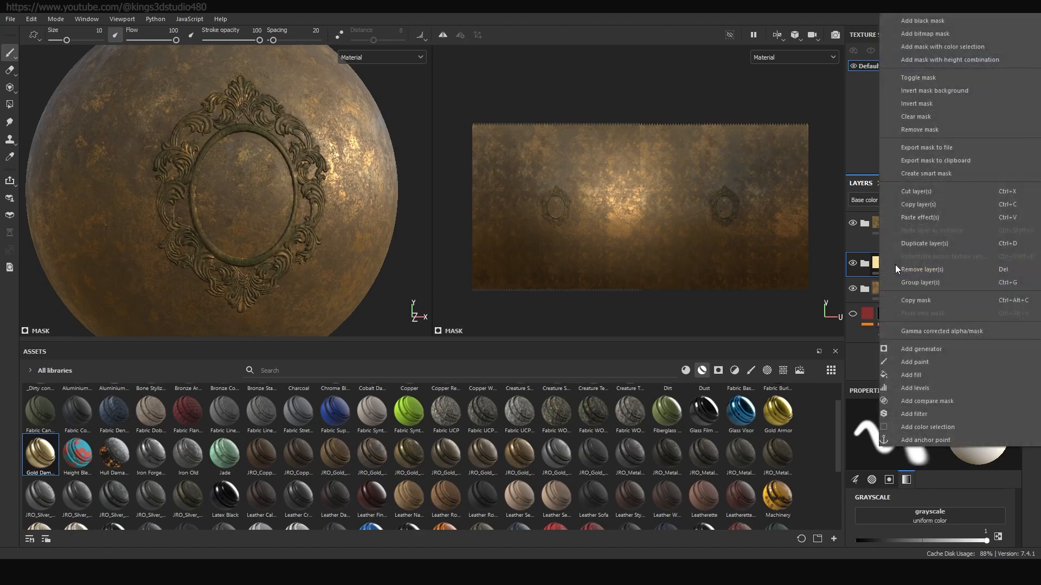
left_click(931, 218)
Step: Examine the ornate frame's gold materials and relief on the sphere from several distances and angles
scroll(253, 152, "up", 5)
scroll(247, 103, "down", 5)
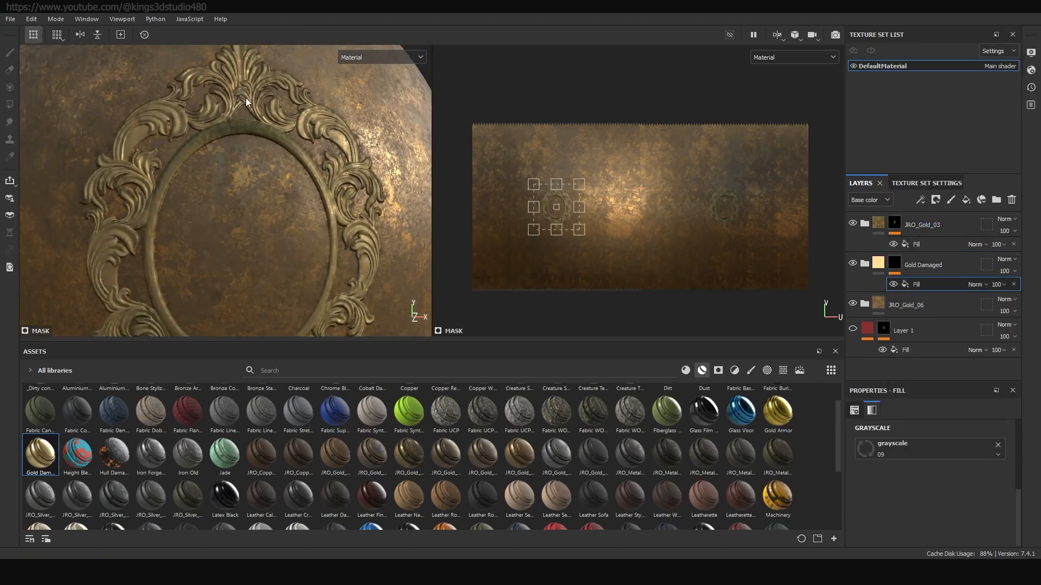
scroll(247, 240, "up", 2)
mouse_move(254, 224)
left_mouse_down("alt")
mouse_move(226, 220)
mouse_move(241, 220)
left_mouse_up("alt")
scroll(280, 125, "down", 2)
scroll(195, 174, "up", 3)
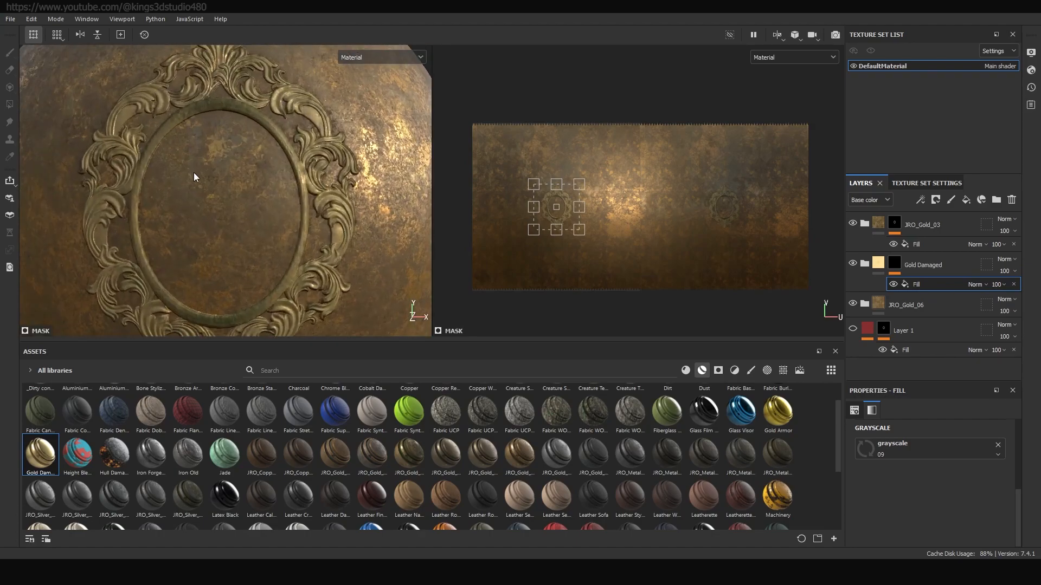
mouse_move(212, 186)
left_mouse_down("alt")
mouse_move(216, 174)
mouse_move(264, 218)
mouse_move(211, 228)
mouse_move(204, 200)
mouse_move(221, 170)
mouse_move(197, 183)
mouse_move(211, 164)
mouse_move(208, 206)
left_mouse_up("alt")
scroll(236, 212, "down", 2)
scroll(211, 213, "up", 3)
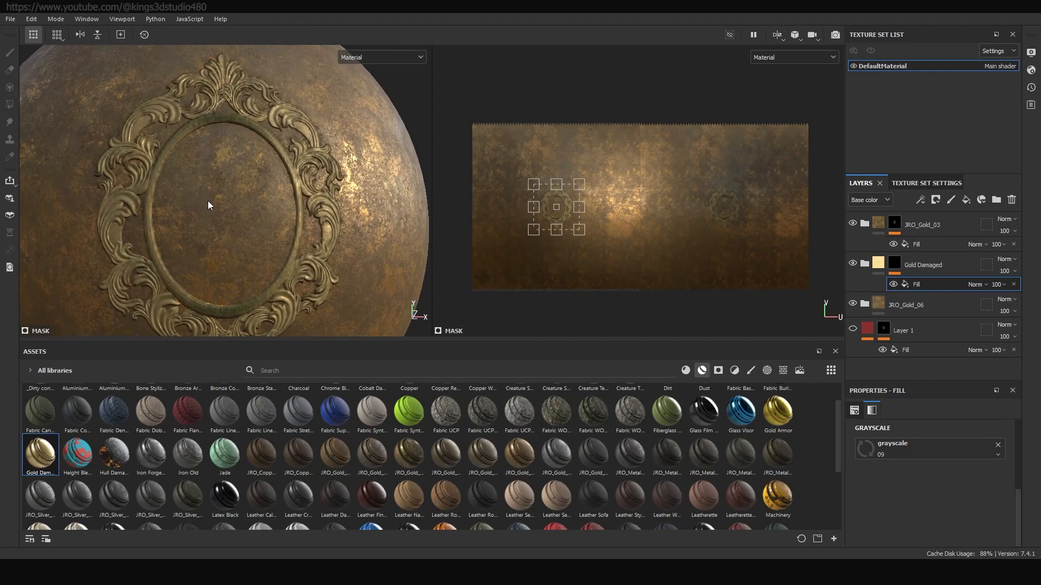